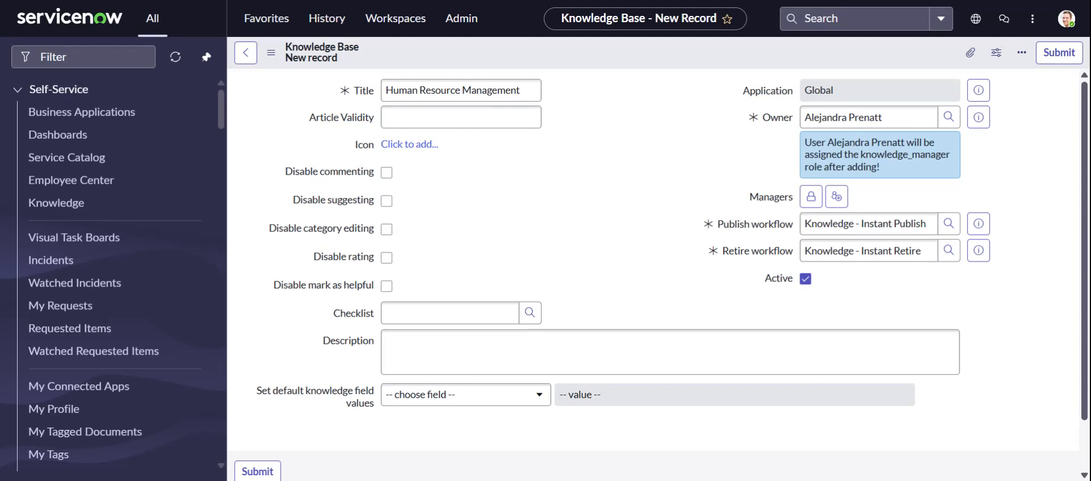
- Enter "hr functions" as the description of the Human Resource Management knowledge base and submit the record
scroll(232, 178, down, 1)
scroll(231, 178, up, 1)
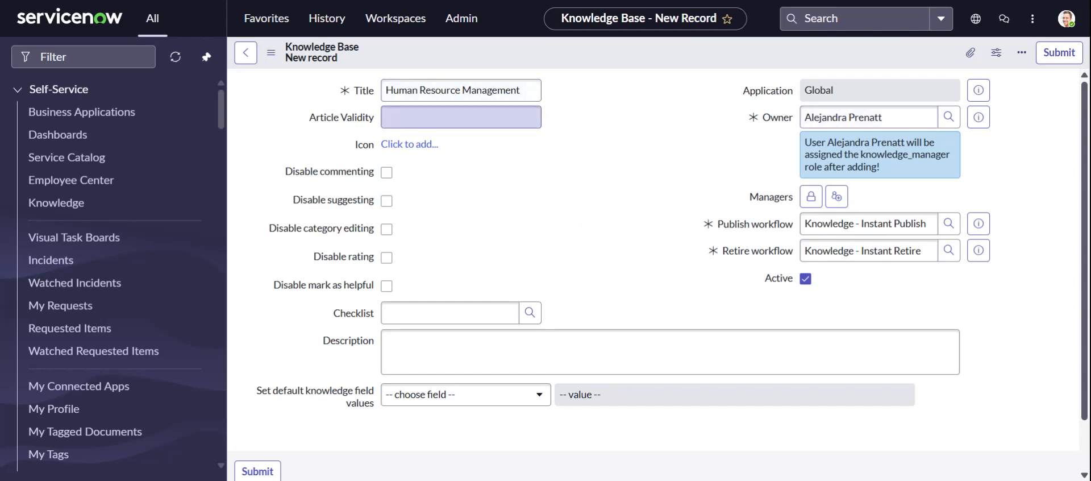
scroll(484, 232, down, 2)
click(483, 294)
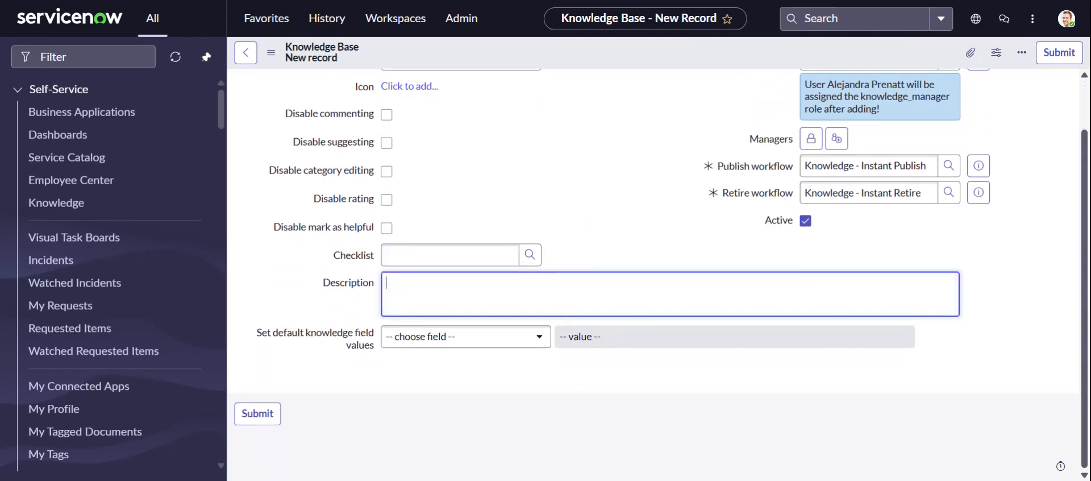
text(b)
text(r functions)
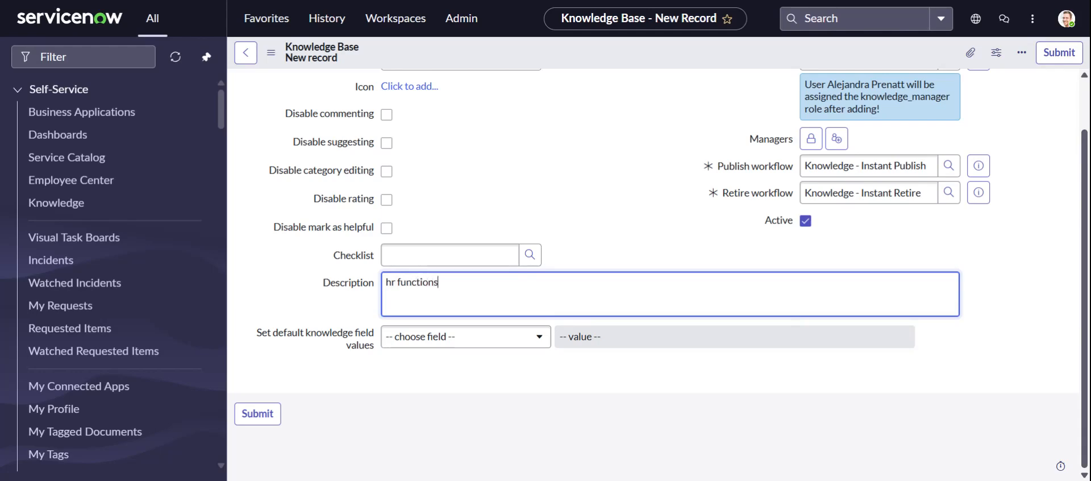
click(555, 105)
scroll(560, 161, up, 1)
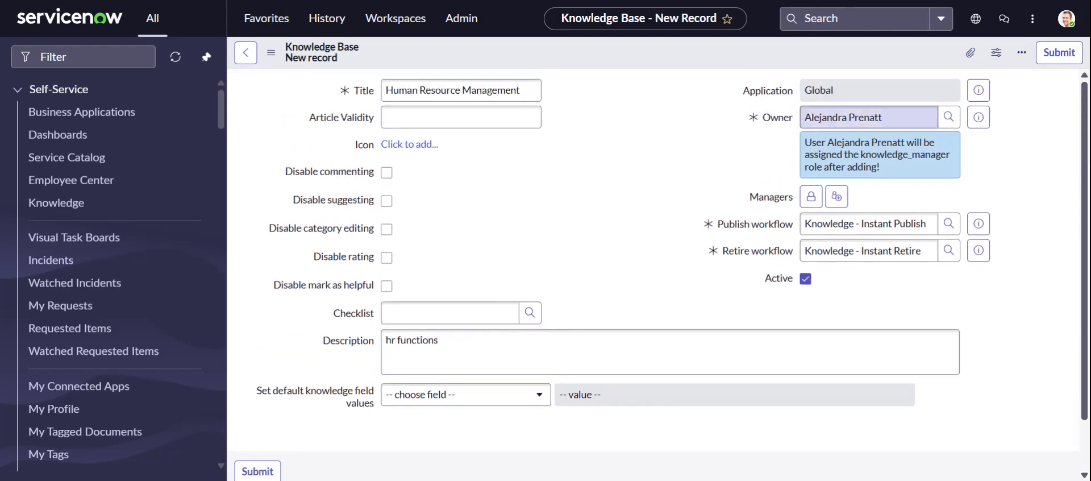
click(1069, 62)
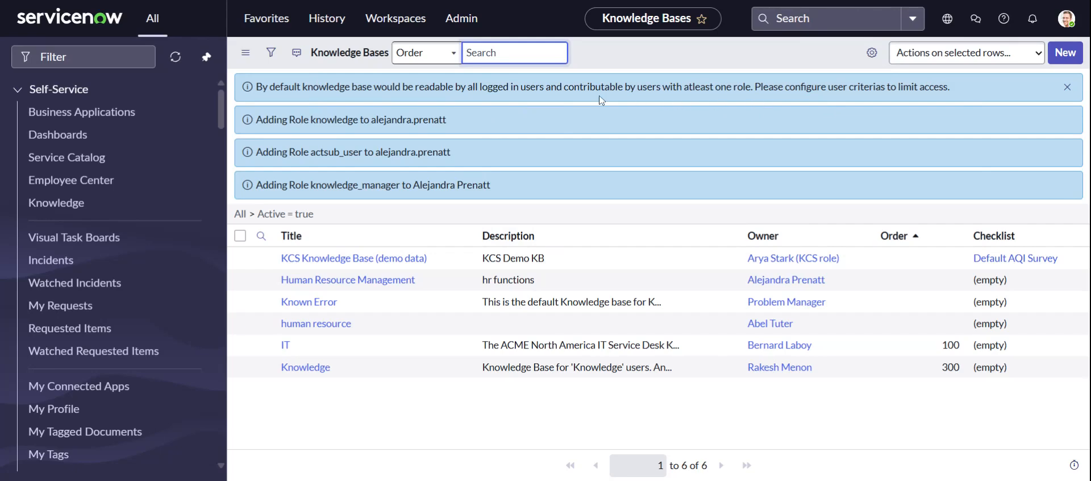
- Dismiss the notices above the knowledge bases list and open the Human Resource Management record
click(1068, 87)
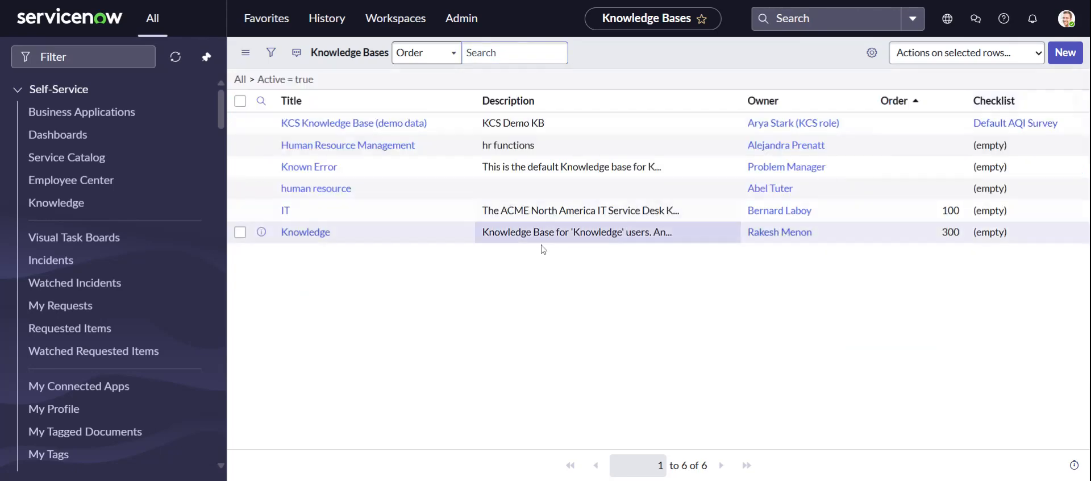
click(315, 147)
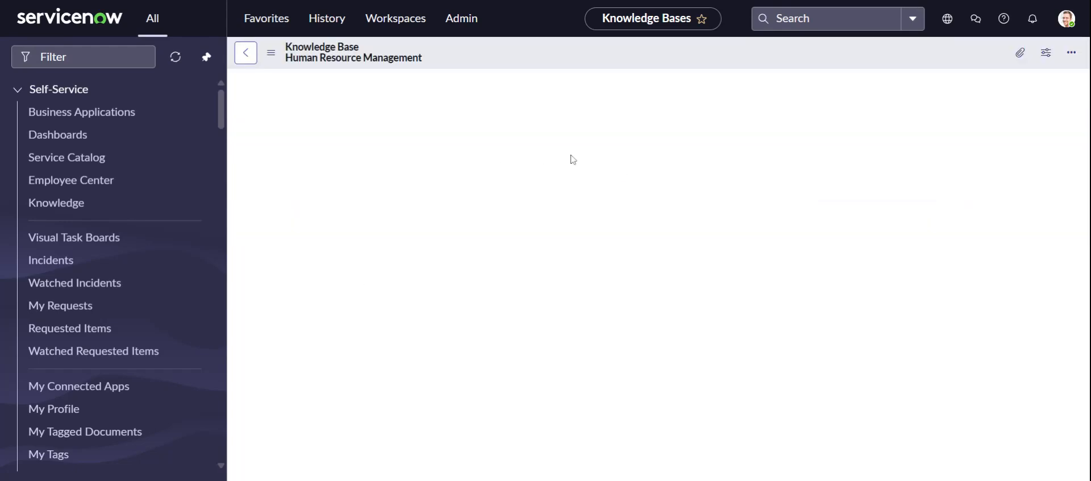
scroll(587, 168, down, 3)
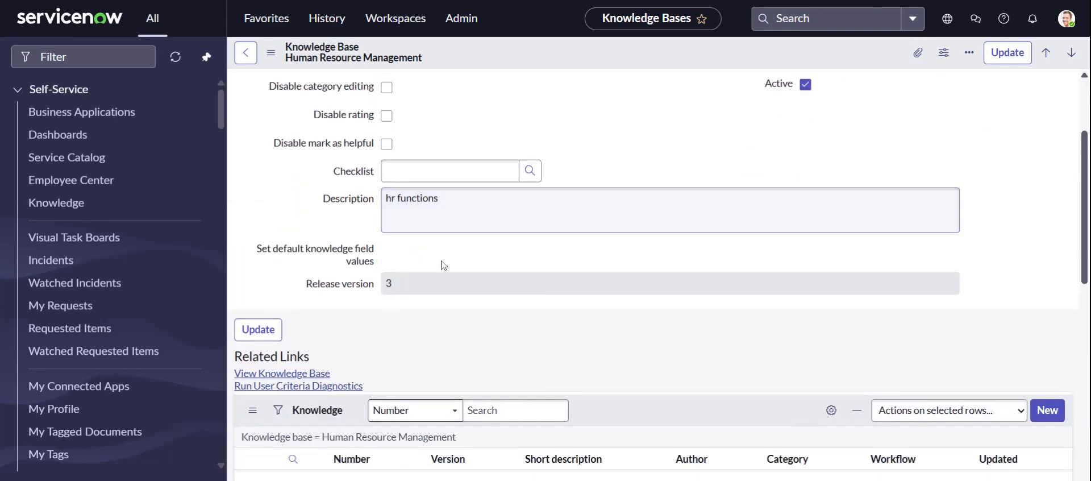
scroll(471, 239, down, 4)
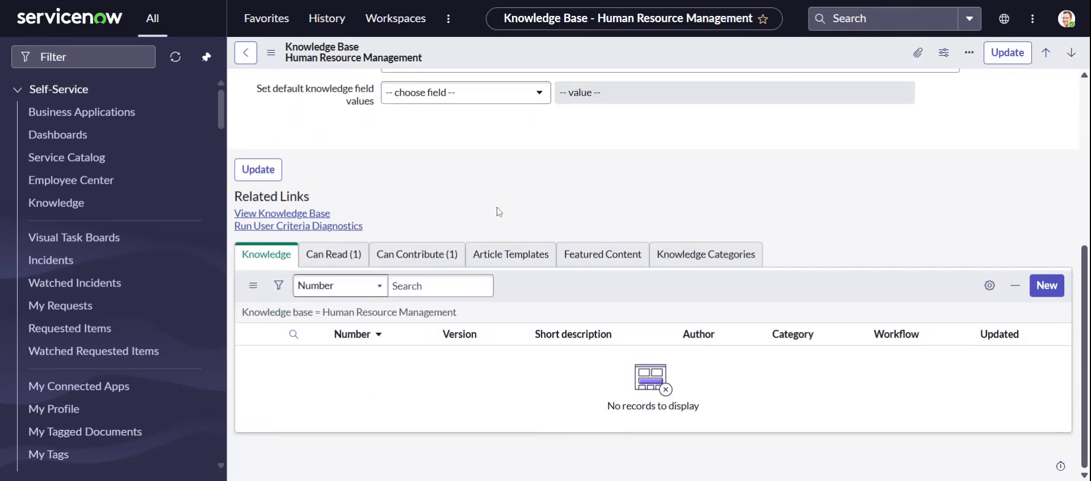
- Examine the record's related lists: Can Read, Knowledge, Can Contribute, Article Templates, Featured Content and Knowledge Categories
click(334, 254)
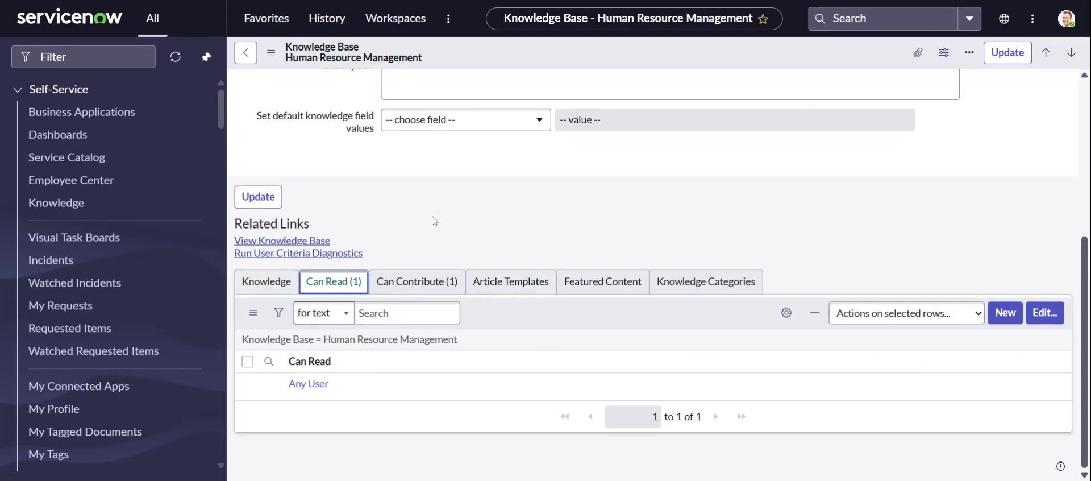
scroll(446, 211, up, 5)
scroll(446, 211, down, 5)
click(287, 282)
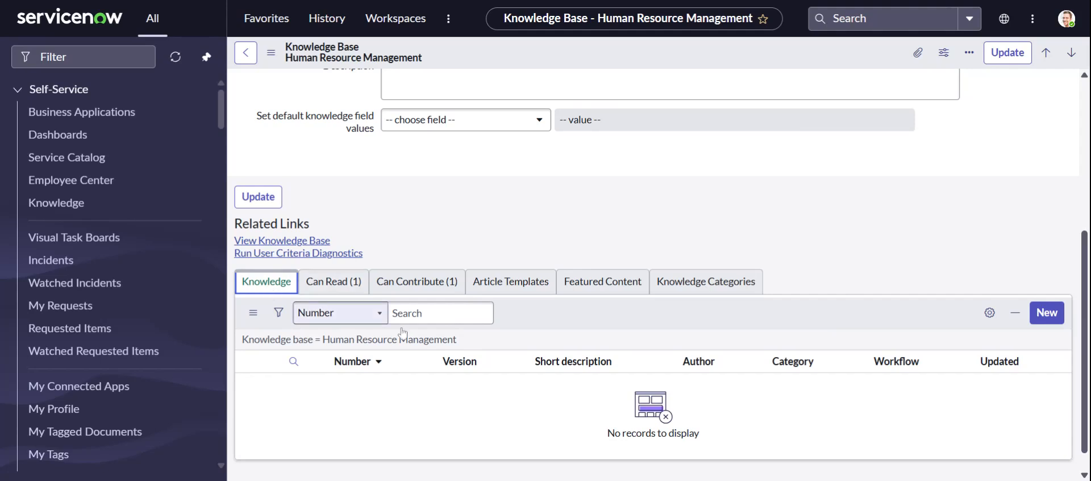
click(310, 281)
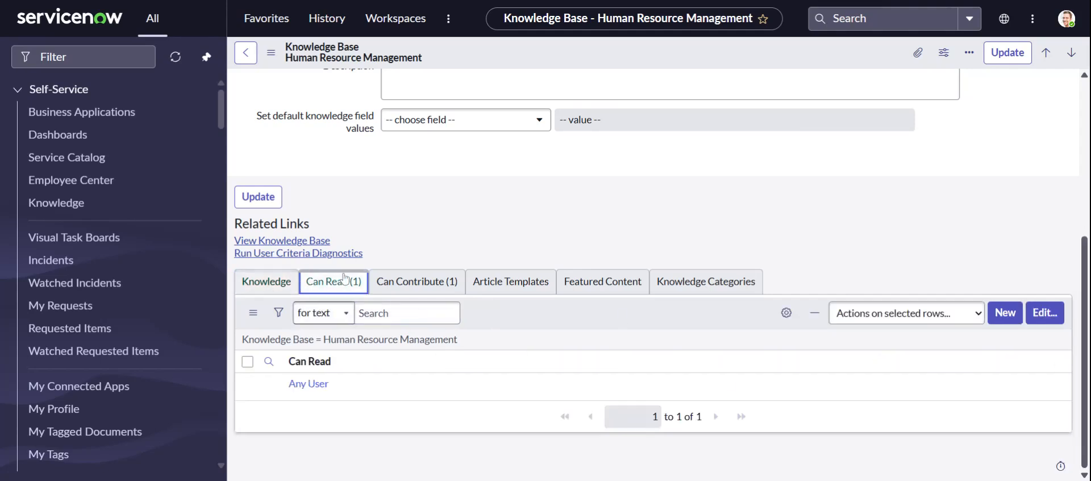
click(417, 282)
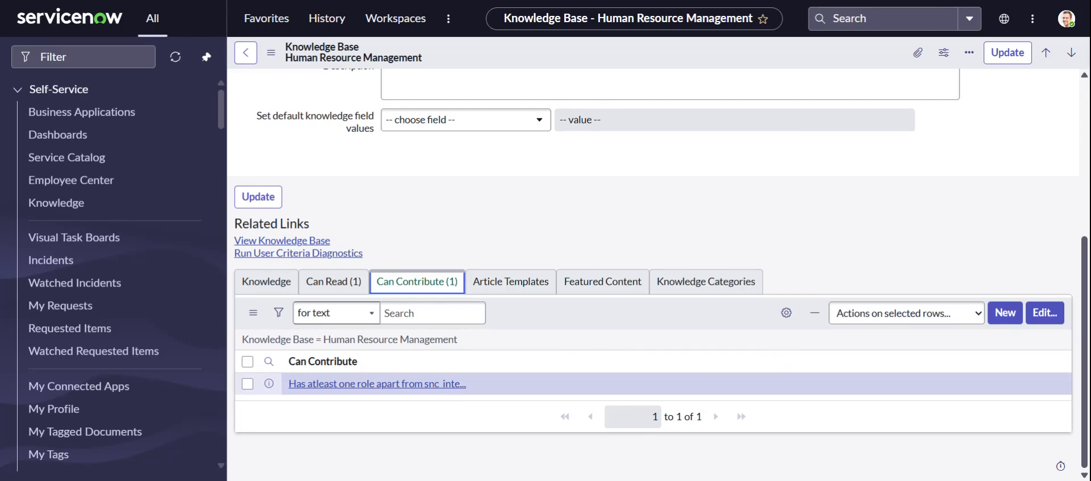
click(496, 287)
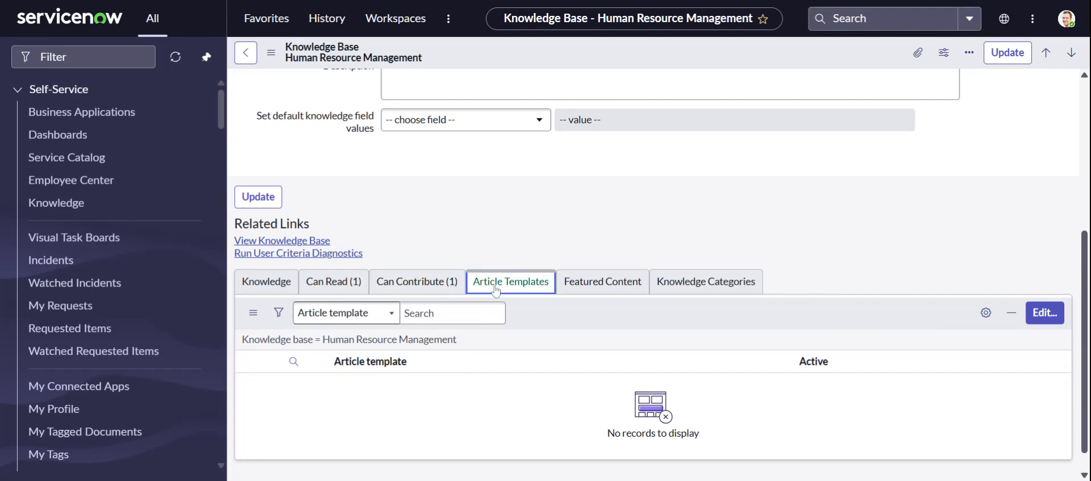
click(598, 286)
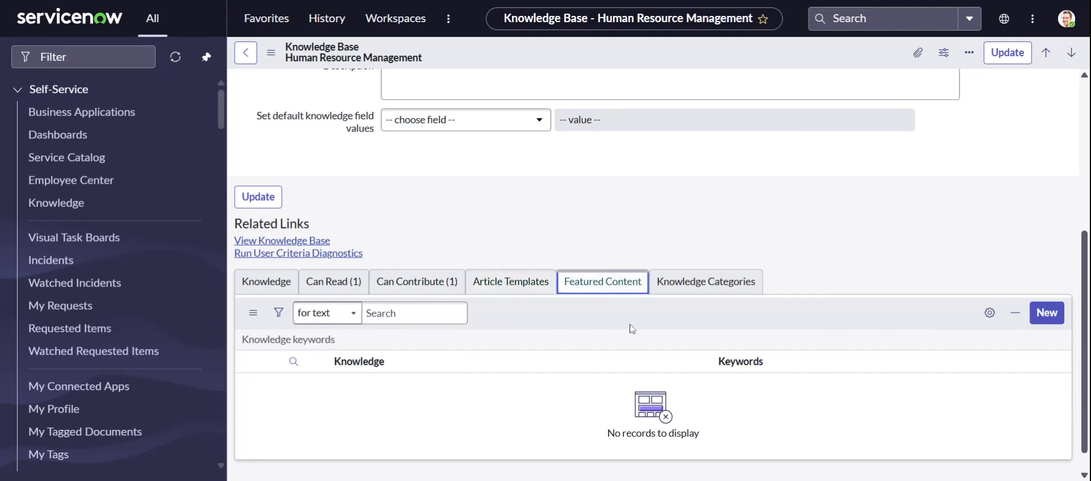
click(660, 291)
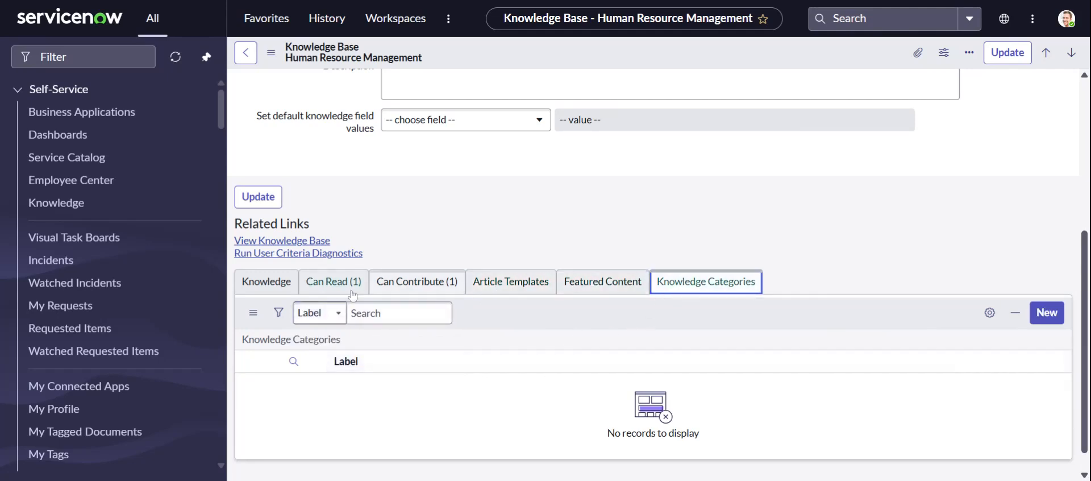
scroll(463, 260, up, 1)
scroll(463, 260, down, 2)
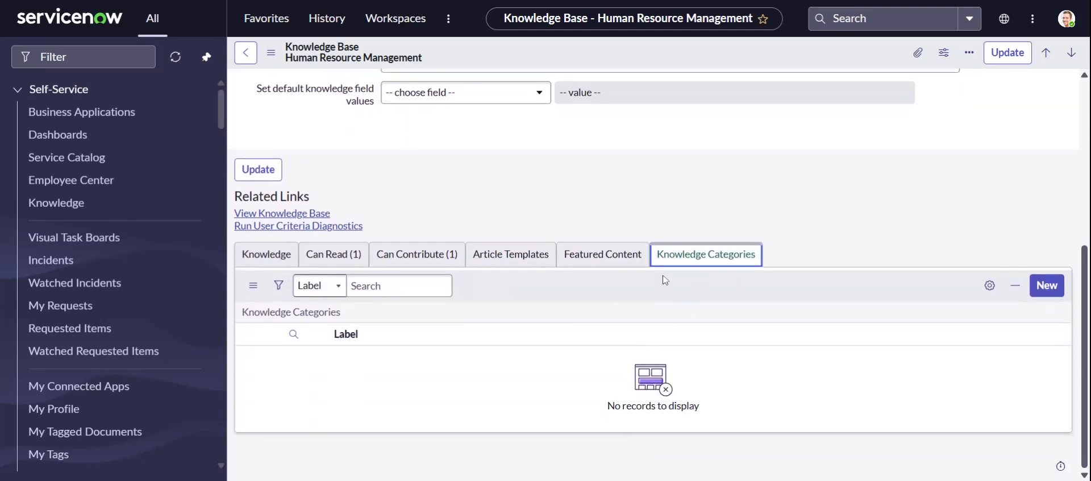
- View the Human Resource Management knowledge base in the Knowledge Portal and look over the portal's home page
click(318, 213)
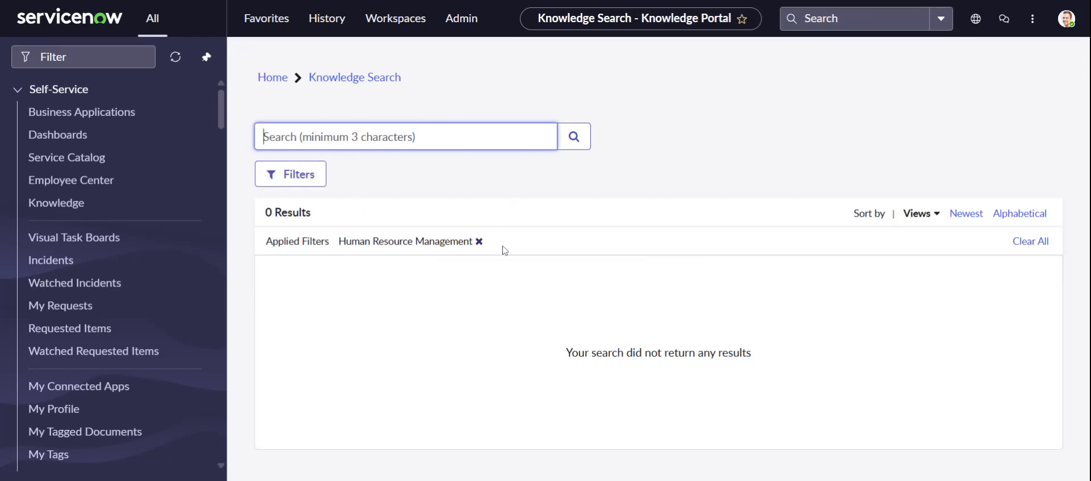
drag(564, 354, 801, 360)
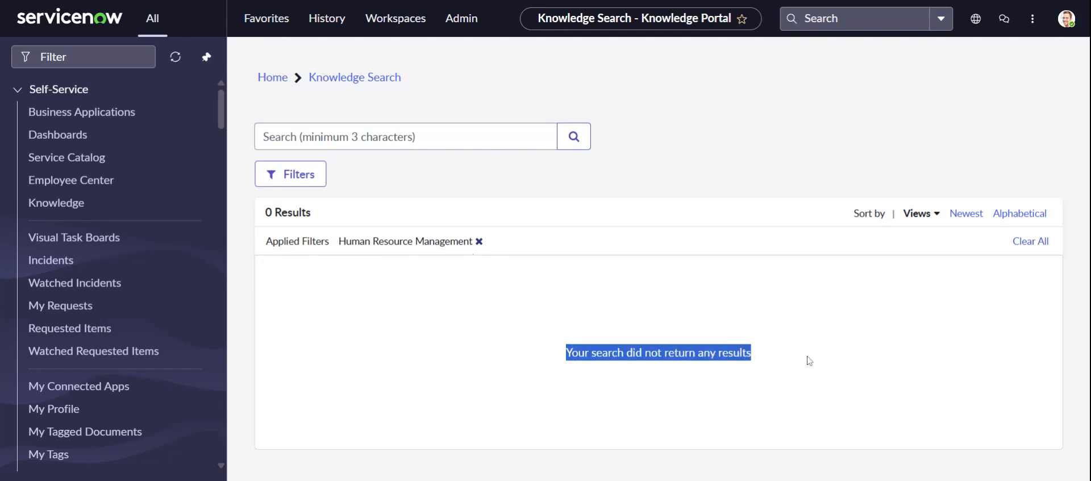
click(457, 347)
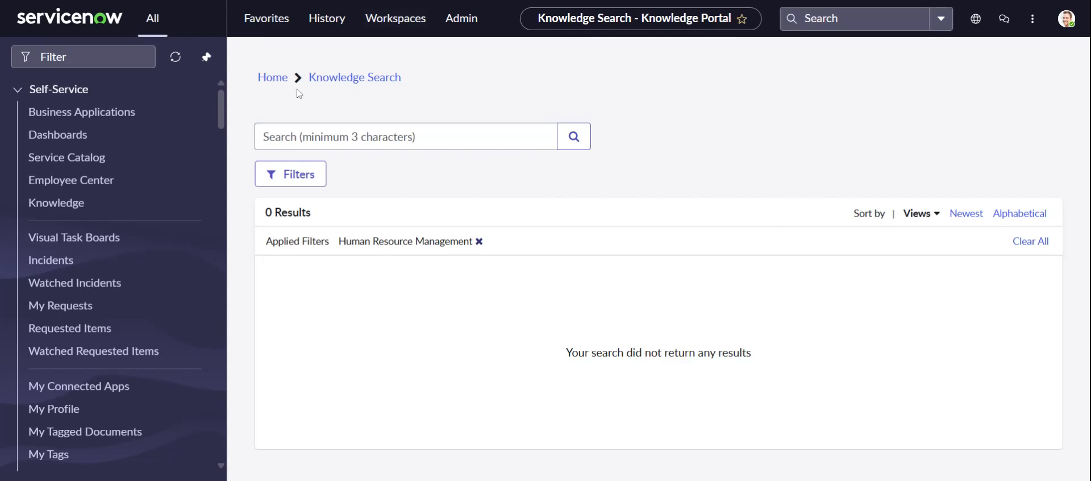
click(281, 80)
scroll(718, 222, down, 5)
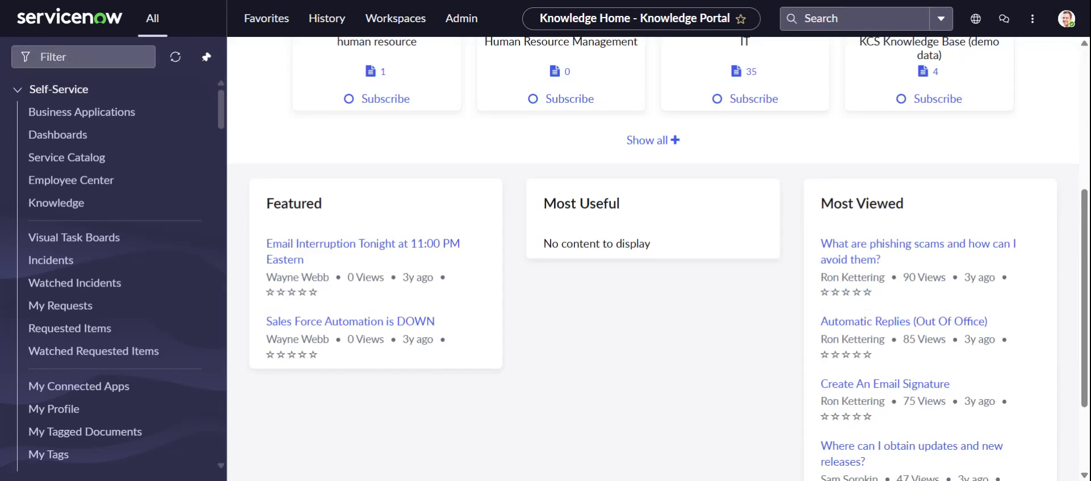
scroll(606, 366, up, 5)
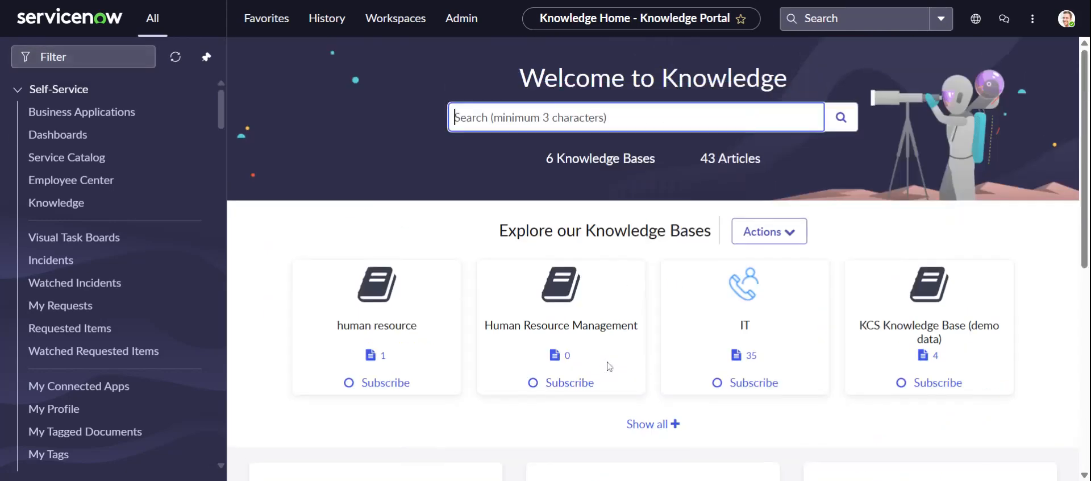
- Open Human Resource Management from the portal home, remove its applied search filter and return to the home page
click(563, 326)
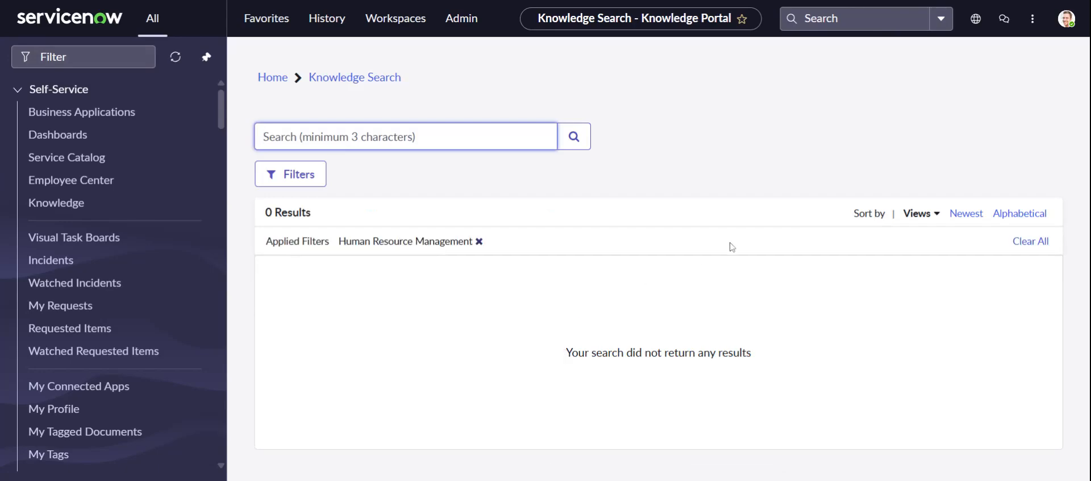
click(479, 241)
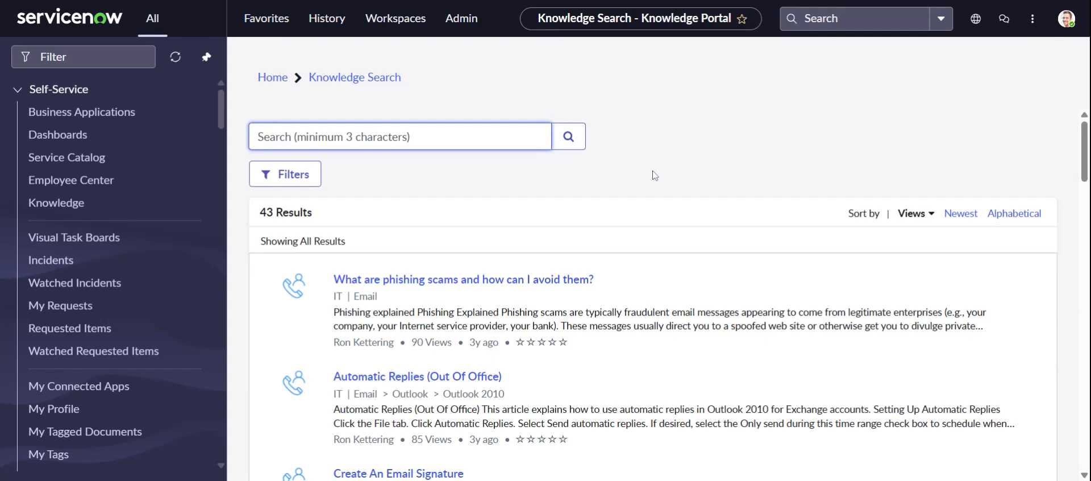
click(269, 77)
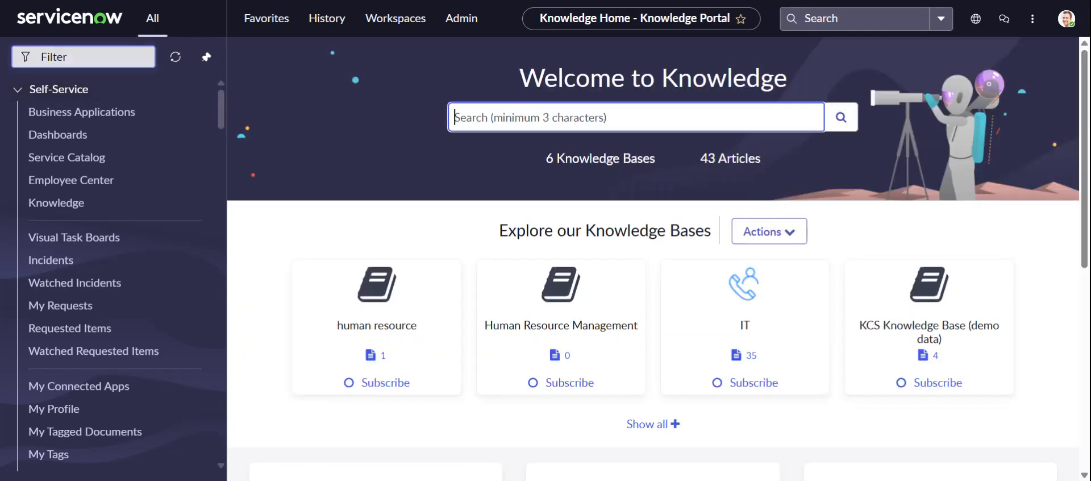
- Filter the application navigator for "knowledge base" and open Knowledge Bases under Knowledge Administration
text(know)
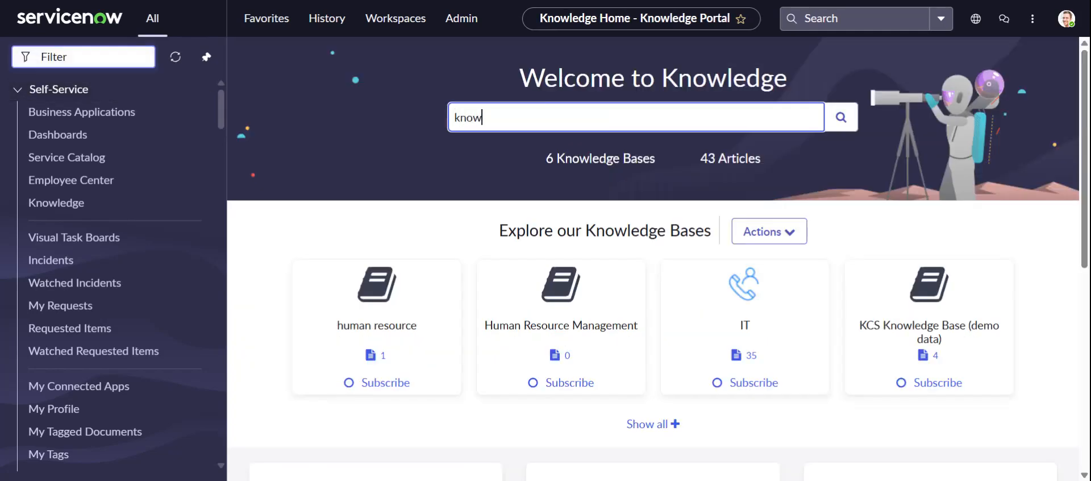
click(68, 57)
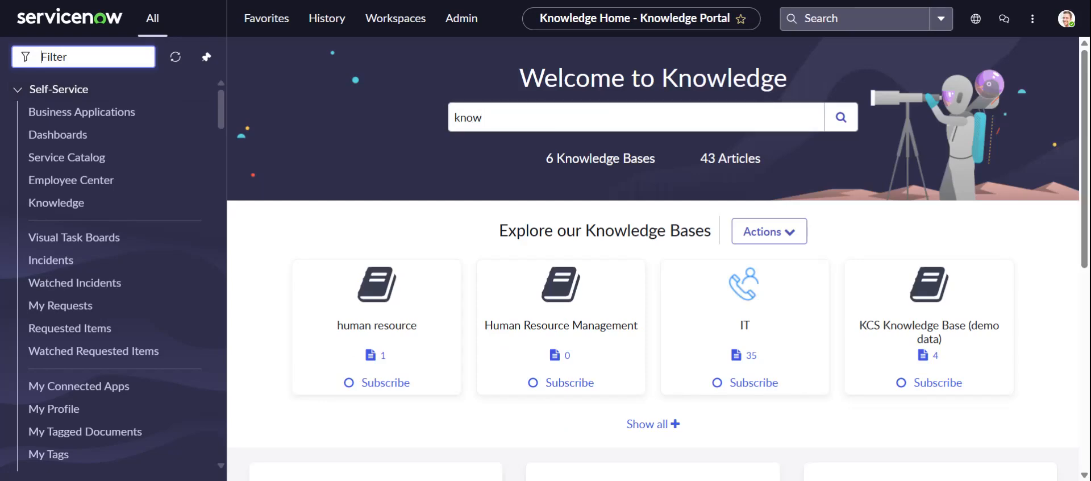
text(know)
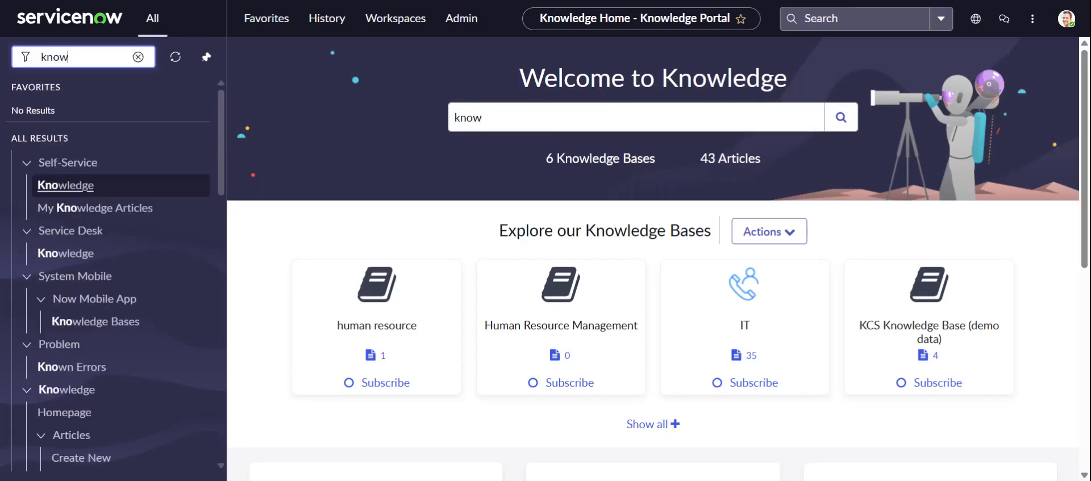
text(ledg)
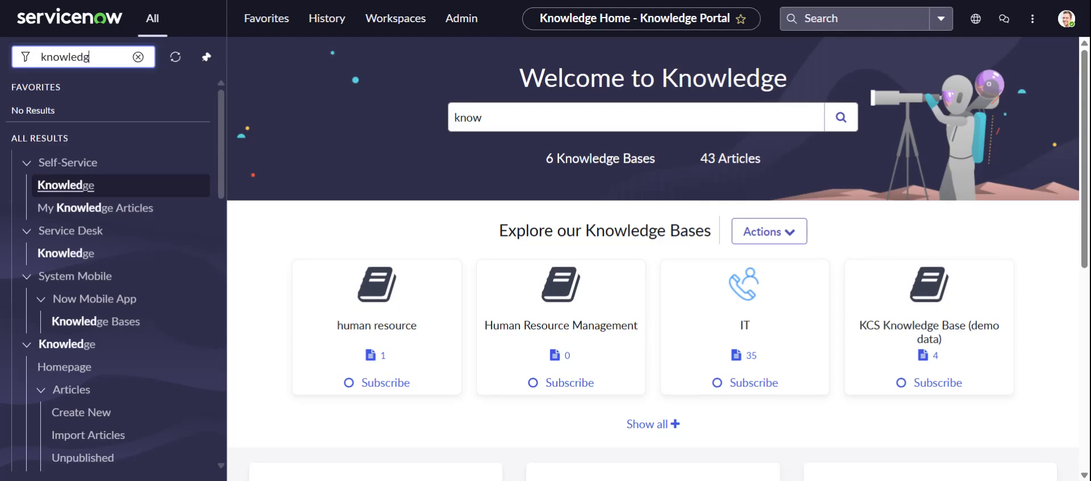
text(e base)
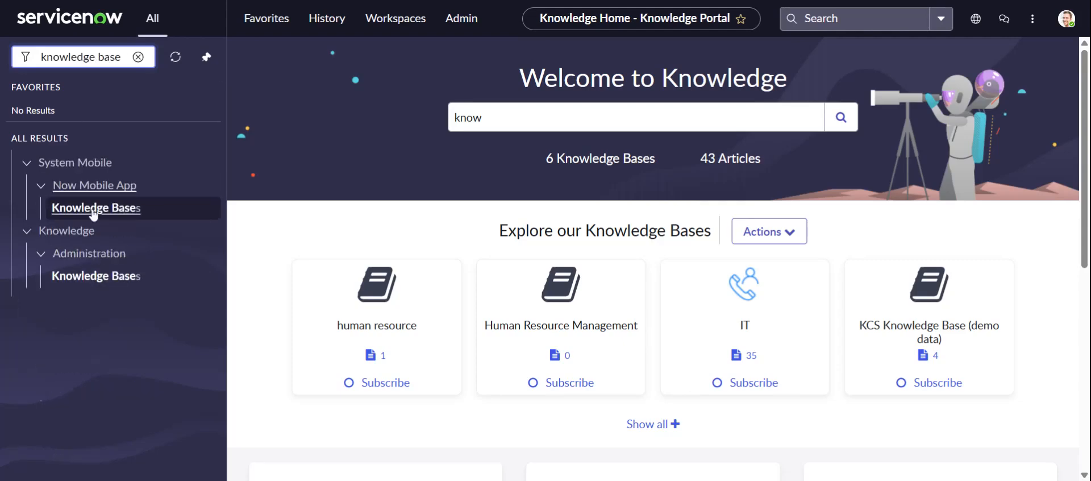
click(92, 279)
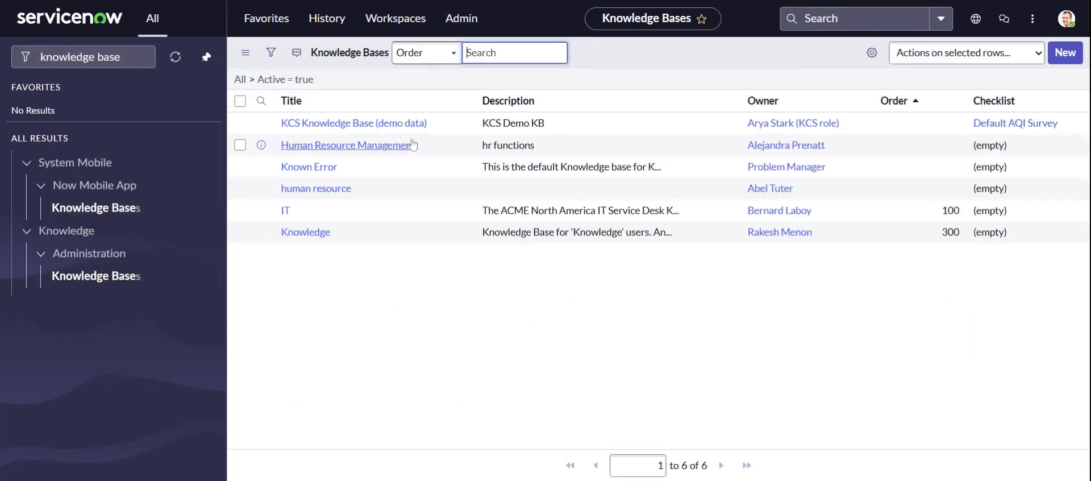
- Open the Human Resource Management record and start a new knowledge category in it with the label Payroll
drag(319, 147, 375, 236)
key(Return)
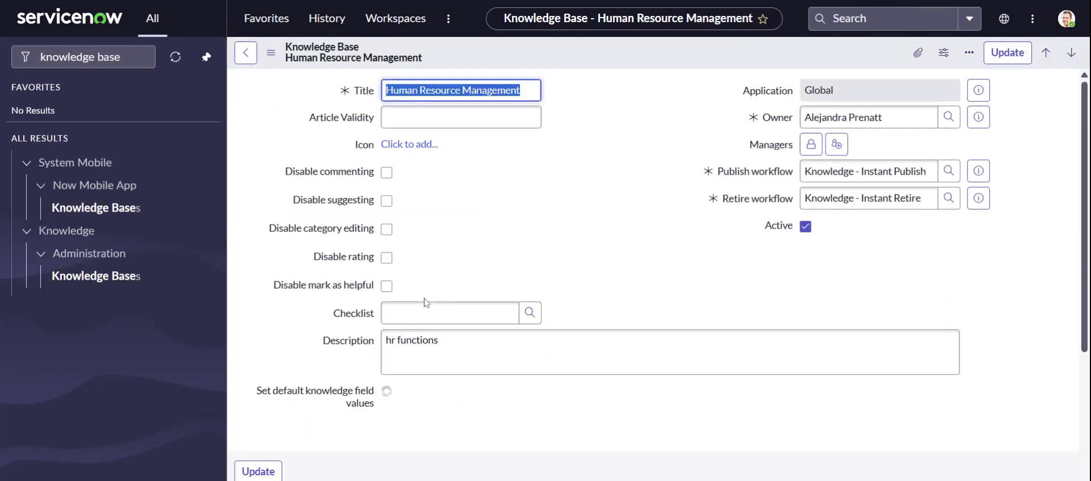
scroll(569, 244, down, 5)
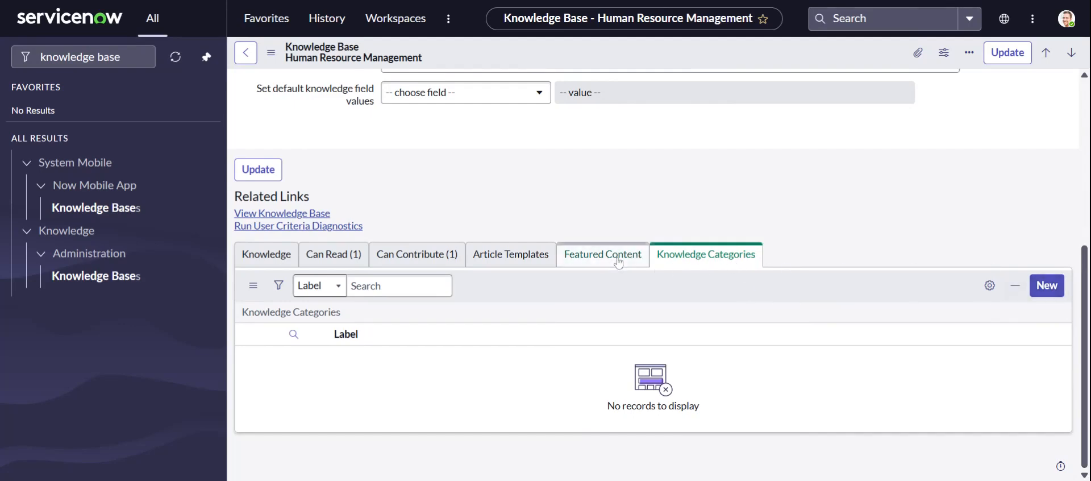
click(1047, 286)
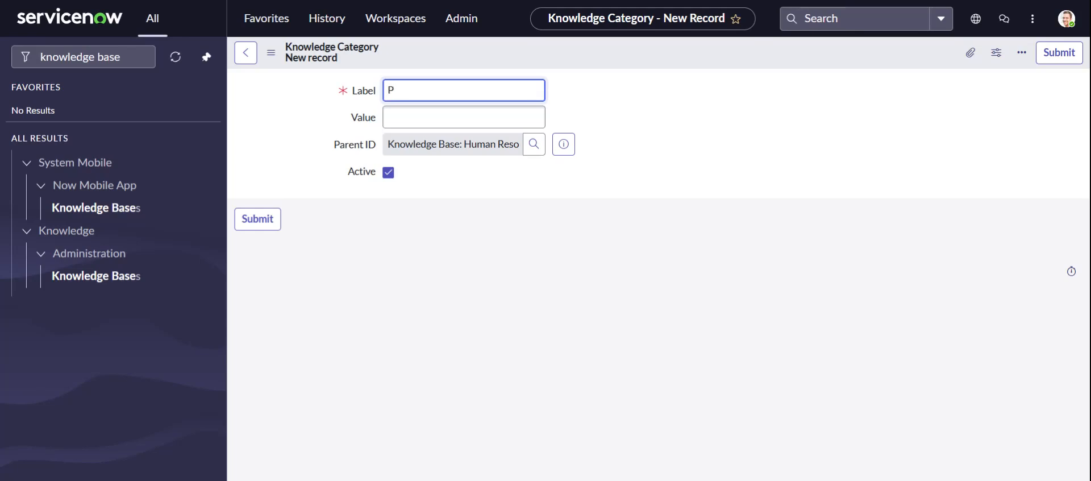
text(yr)
text(a)
click(707, 80)
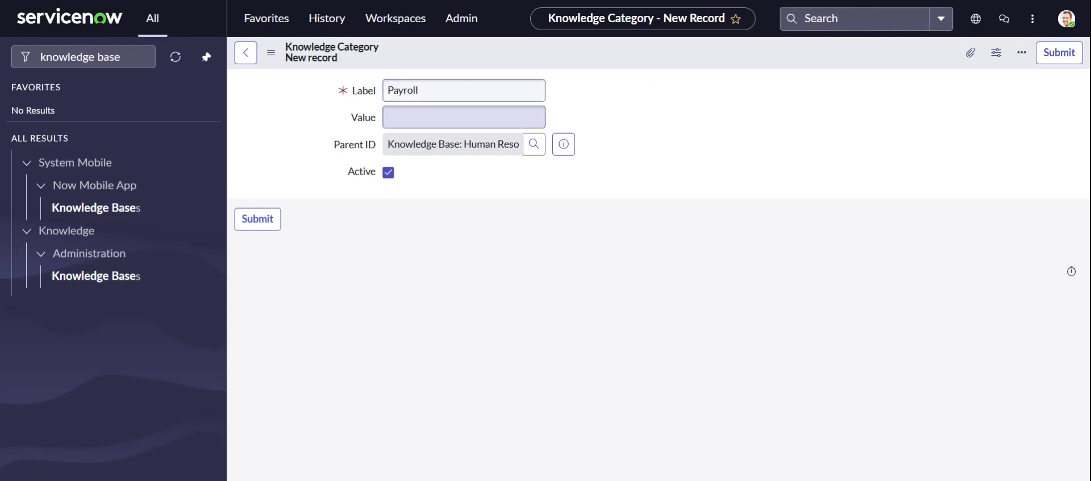
- Set the new category's value to Payroll, matching its label, and submit the record
drag(387, 90, 418, 90)
key(ctrl+c)
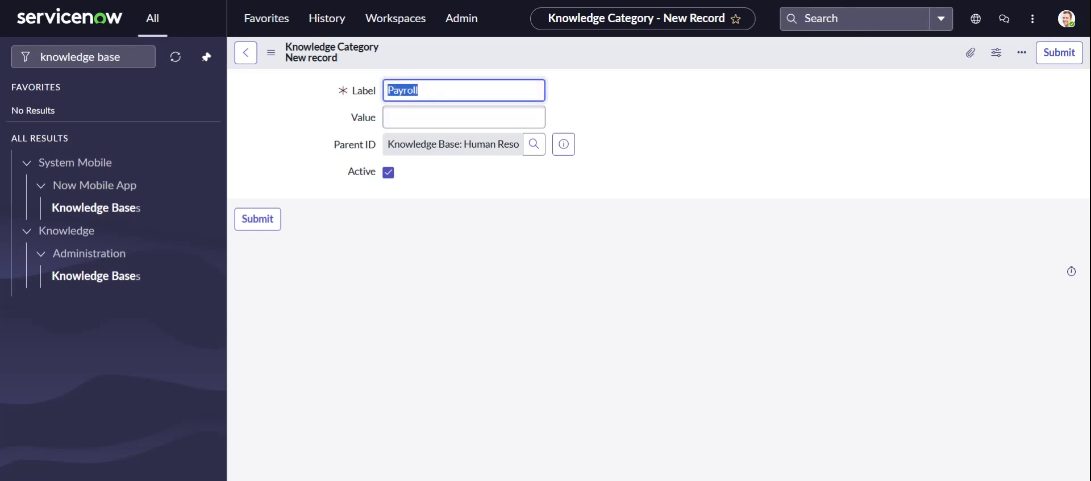
click(426, 117)
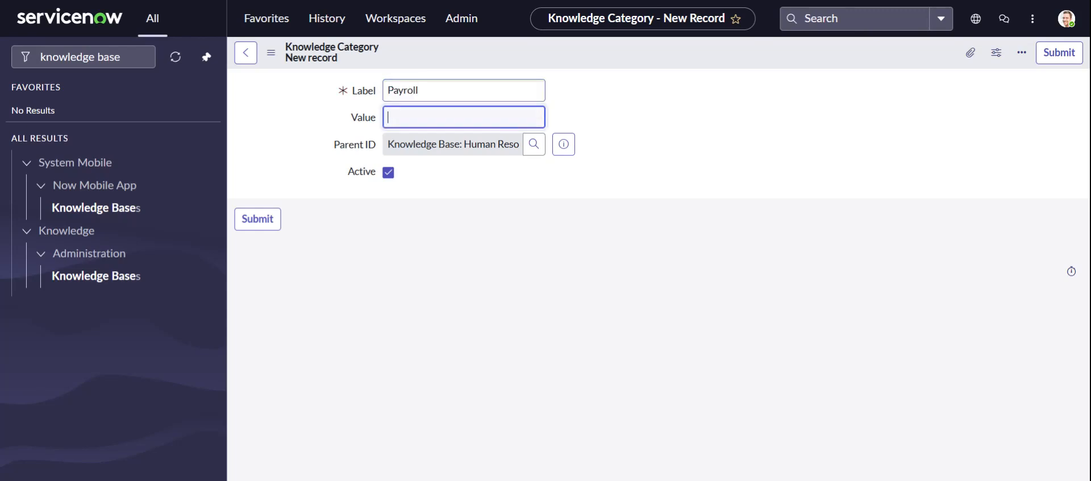
key(ctrl+v)
click(504, 199)
click(257, 219)
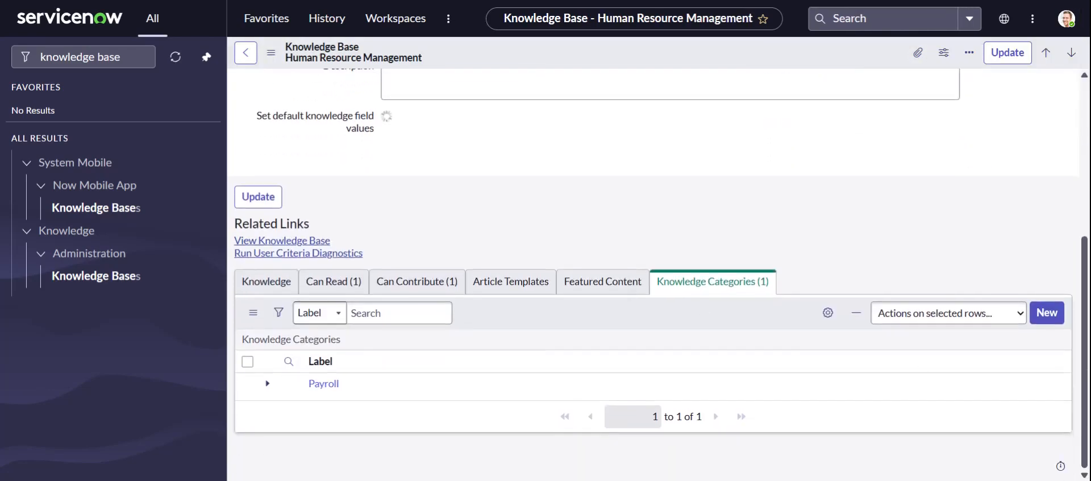
- Add a second knowledge category to Human Resource Management with the label and value Onboarding, and submit it
click(1047, 312)
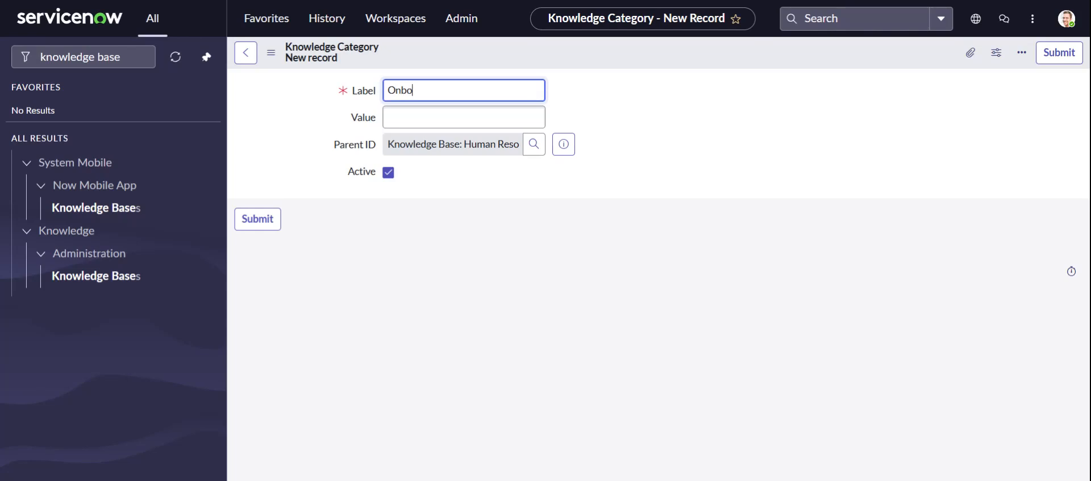
text(Onboarding)
key(ctrl+a)
key(ctrl+c)
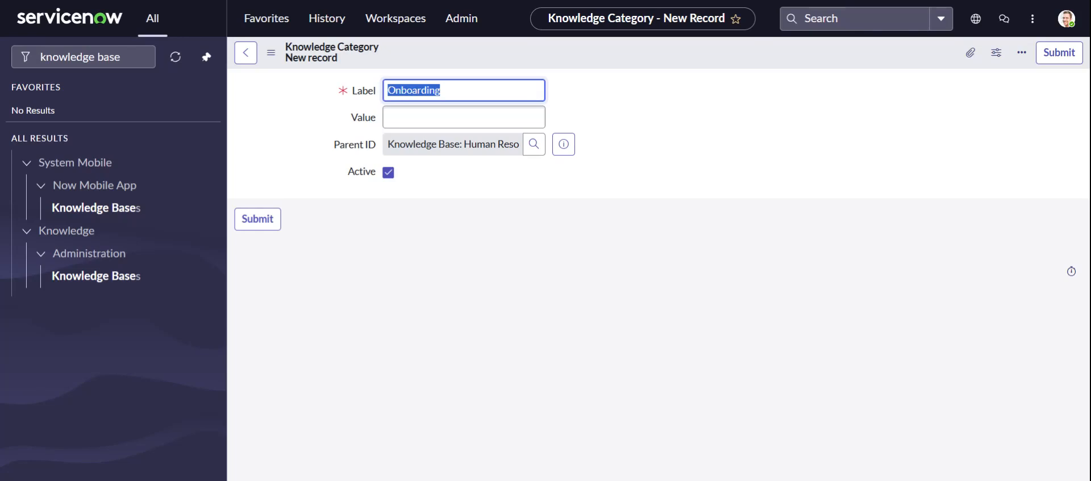
click(464, 117)
key(ctrl+v)
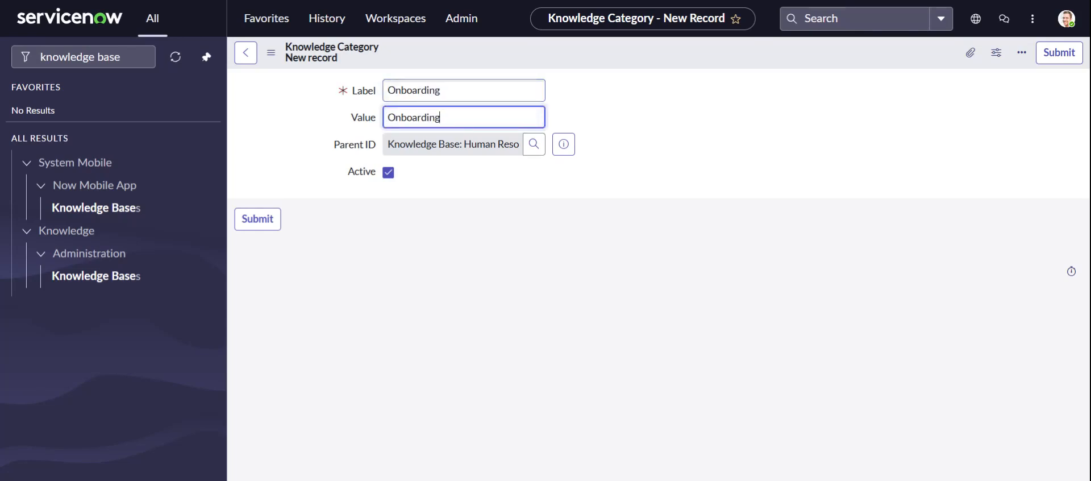
click(401, 195)
click(270, 227)
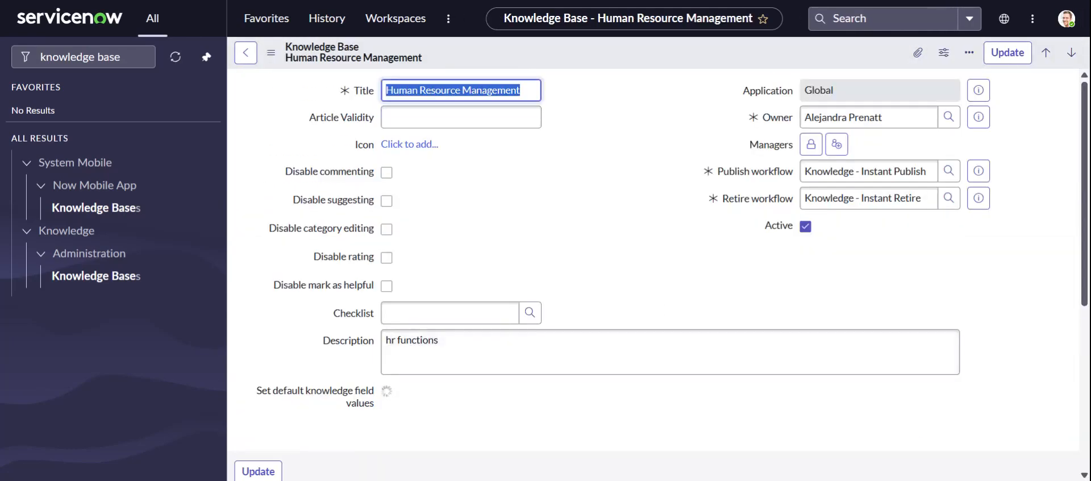
- Add a third knowledge category to Human Resource Management with the label and value Offboarding, and submit it
drag(1084, 195, 1084, 362)
click(1047, 290)
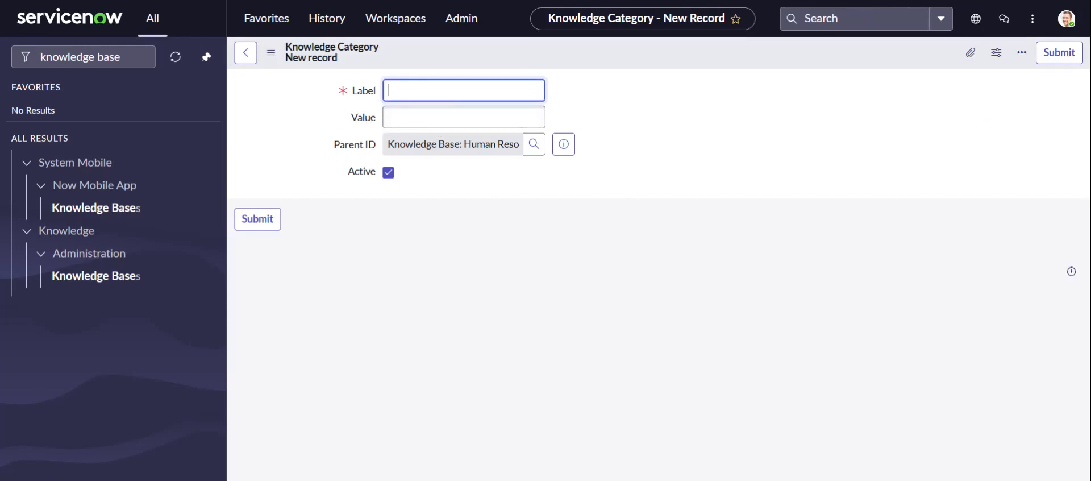
text(Offboarding)
drag(388, 90, 442, 90)
key(ctrl+c)
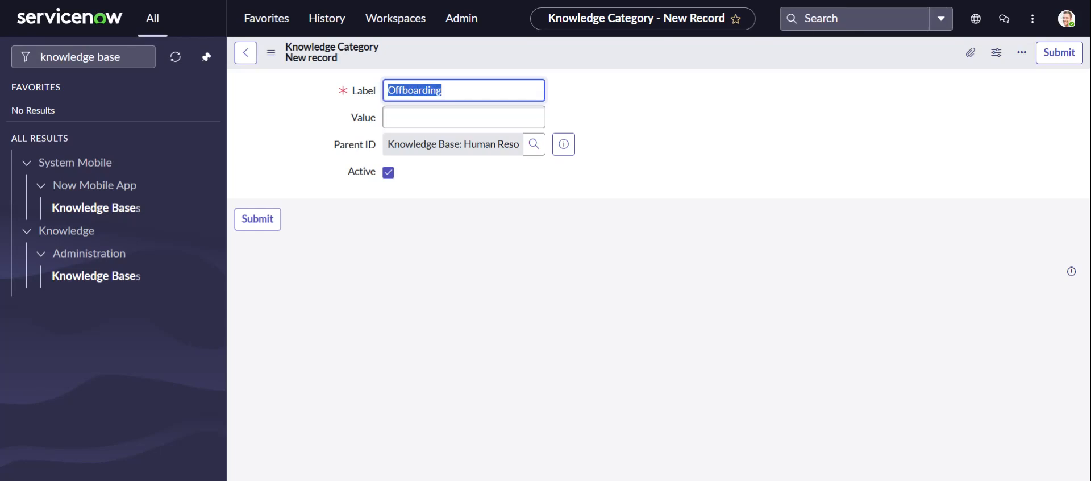
click(465, 118)
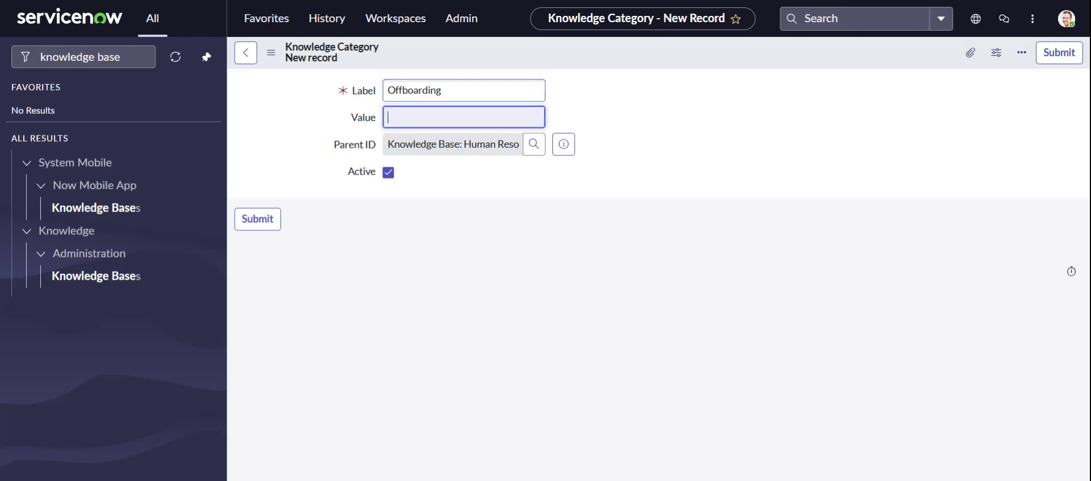
key(ctrl+v)
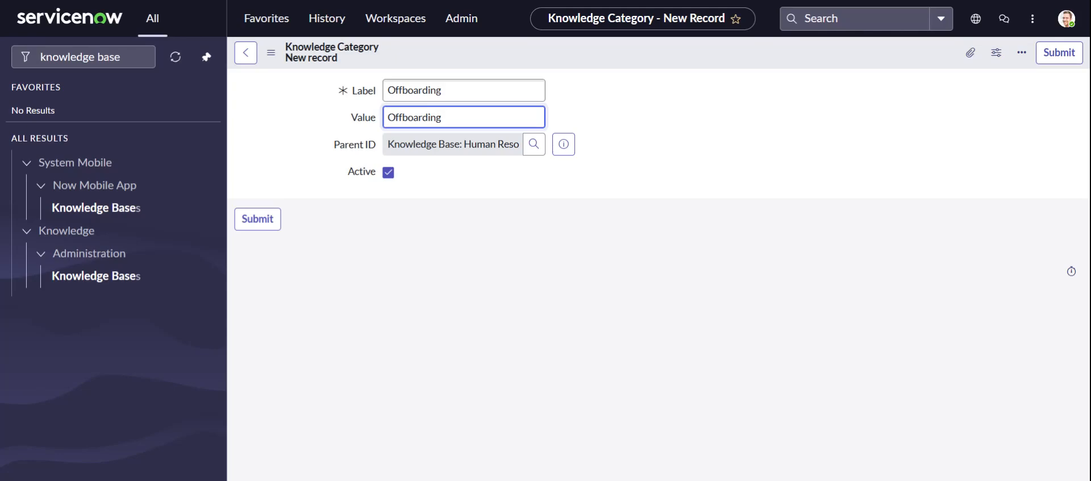
click(278, 219)
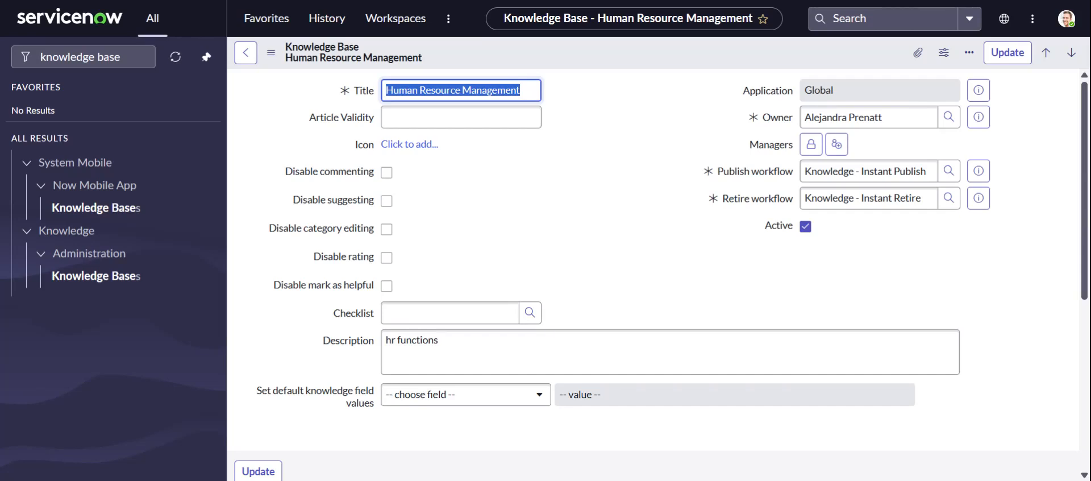
scroll(454, 253, down, 5)
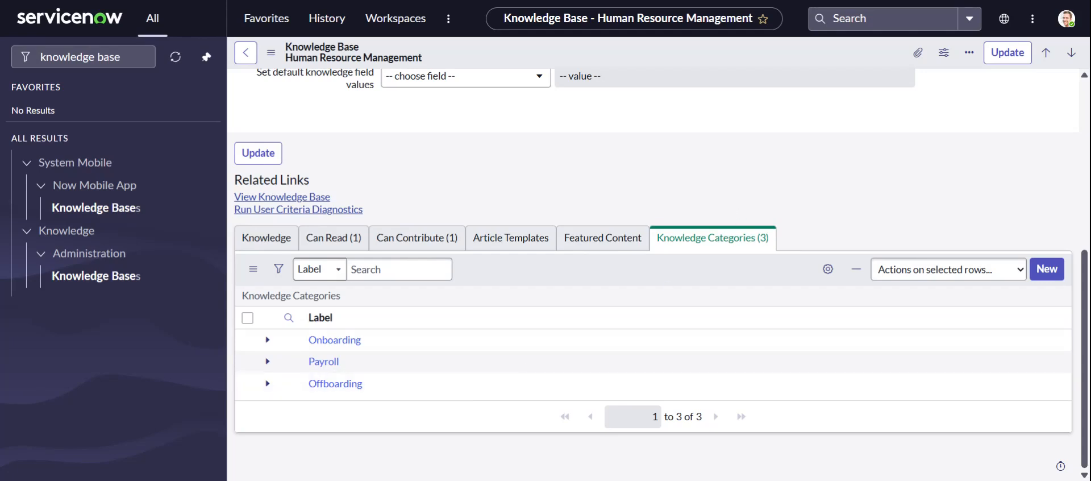
- Replace the application navigator filter with "art" to look for the article modules
click(85, 57)
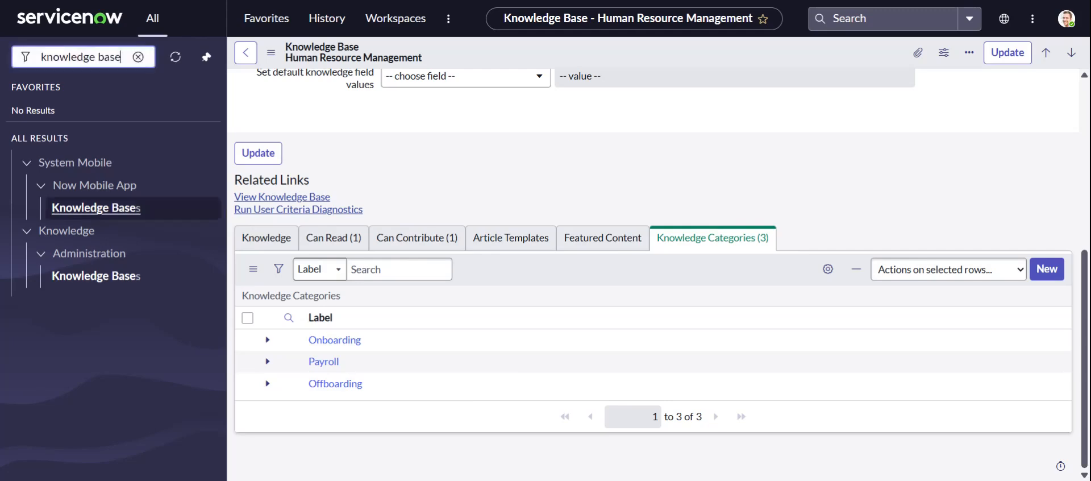
key(BackSpace)
key(BackSpace)
key(BackSpace)
key(BackSpace)
key(BackSpace)
key(BackSpace)
key(BackSpace)
key(BackSpace)
key(BackSpace)
key(BackSpace)
key(BackSpace)
key(BackSpace)
key(BackSpace)
key(BackSpace)
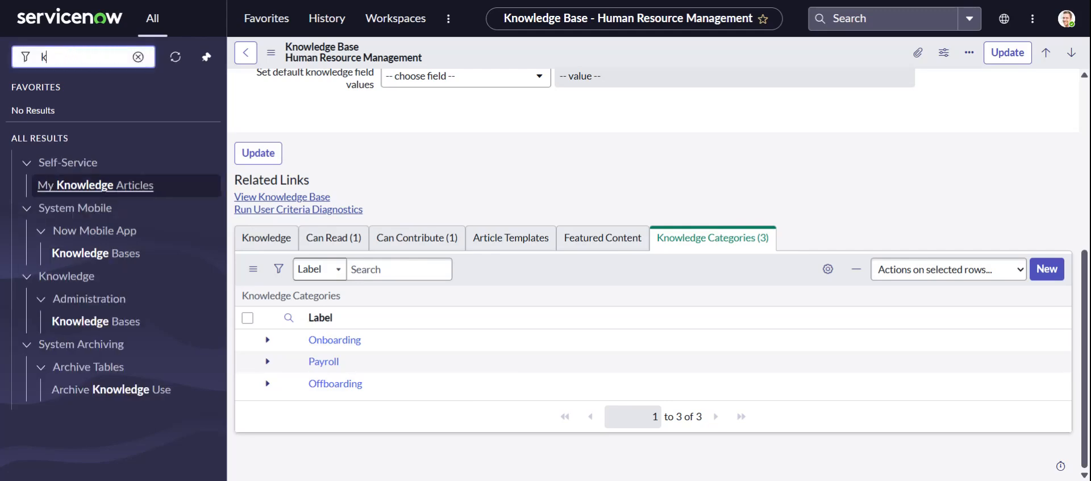
text(art)
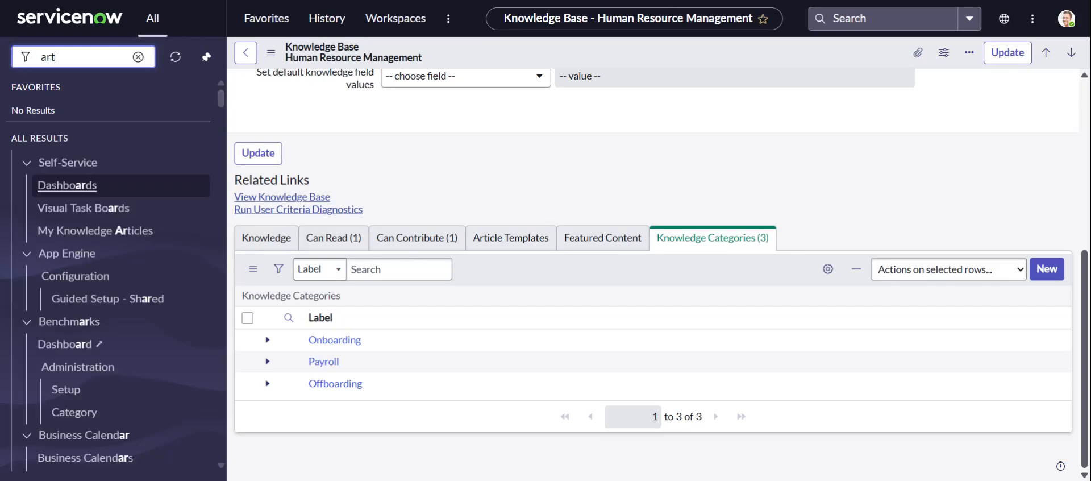
- Look over the Human Resource Management record, then reopen it from the Knowledge Bases list and review its settings and related lists
scroll(571, 189, up, 6)
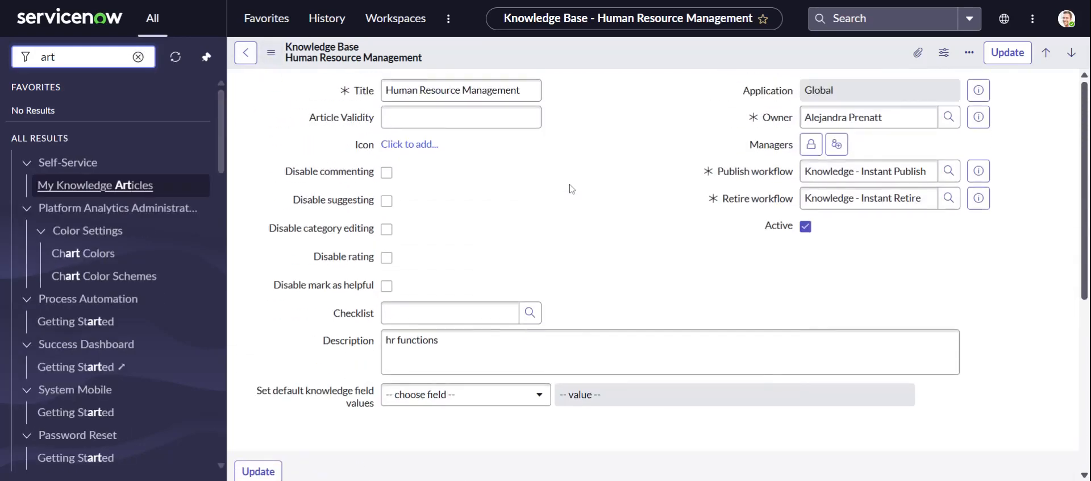
scroll(571, 190, down, 5)
scroll(570, 188, up, 6)
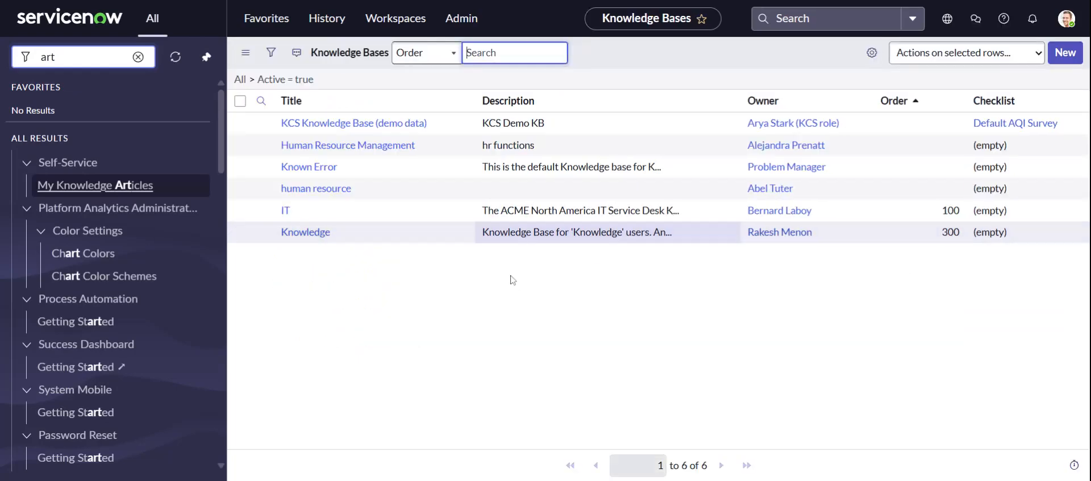
click(333, 146)
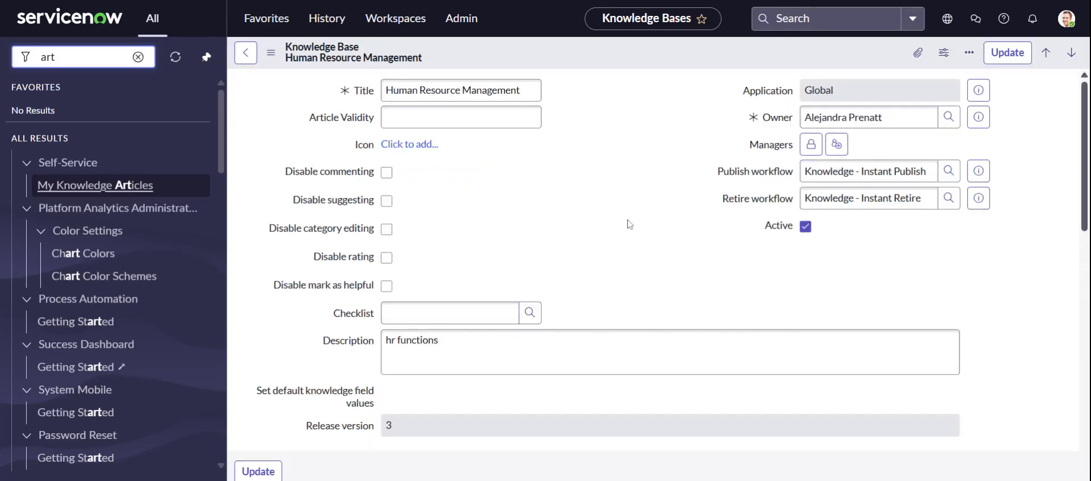
scroll(628, 224, down, 4)
scroll(418, 270, down, 6)
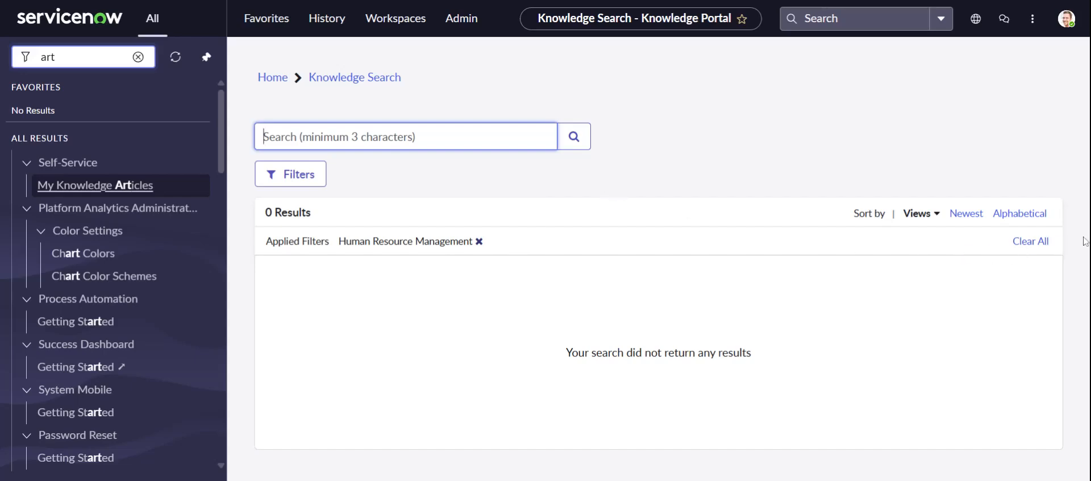
- Clear the portal's applied search filter, open Human Resource Management from the home page and return home
click(1027, 243)
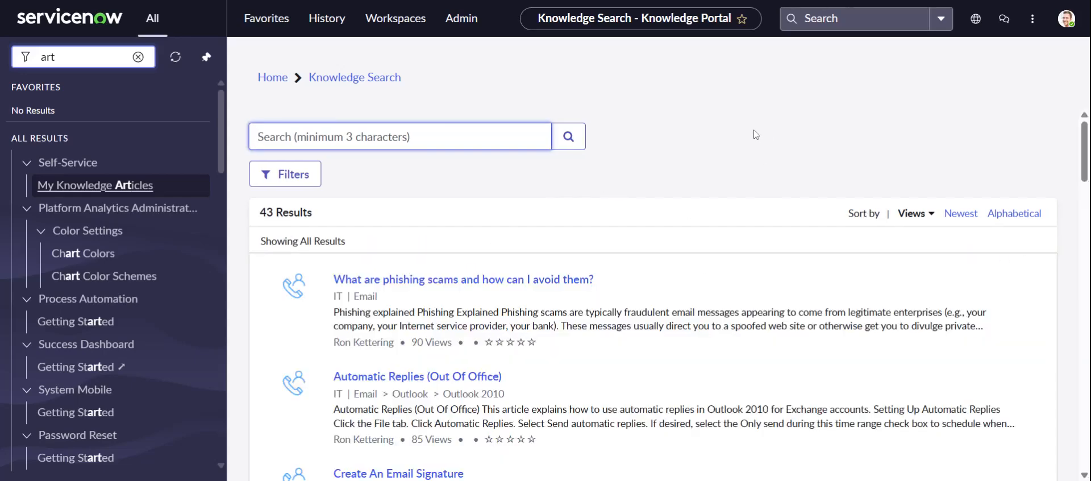
click(277, 77)
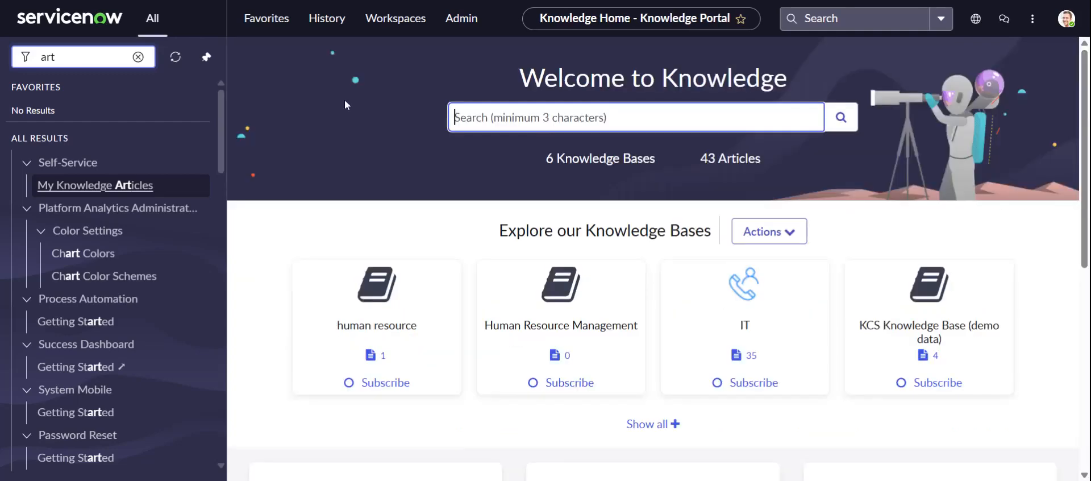
click(535, 327)
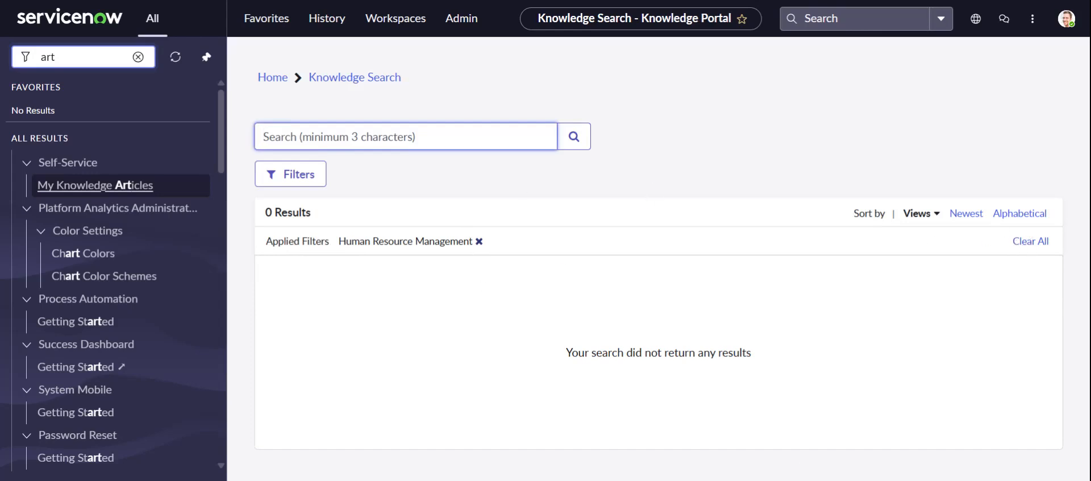
click(279, 80)
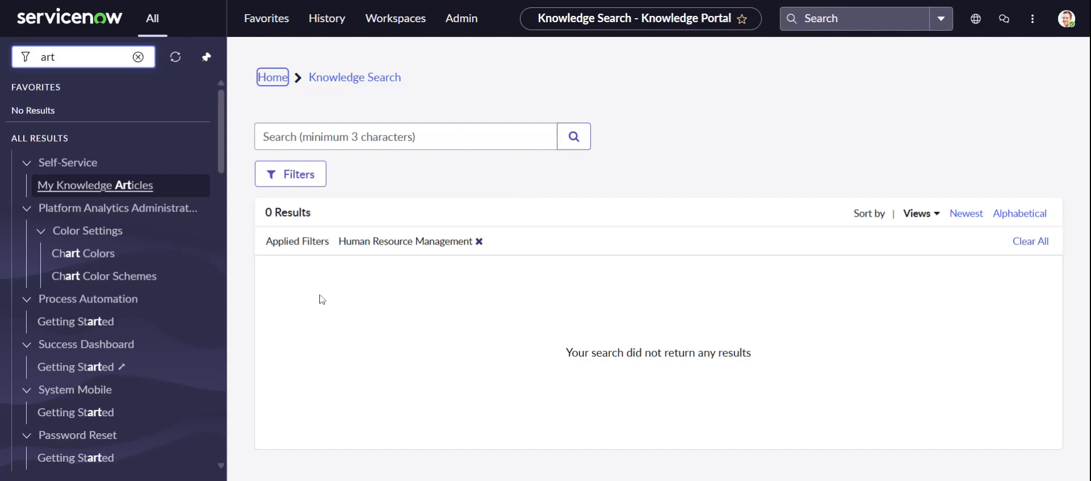
- Filter the application navigator for "knowledge base" and open Knowledge Bases under Knowledge Administration
scroll(56, 212, down, 5)
scroll(57, 212, down, 3)
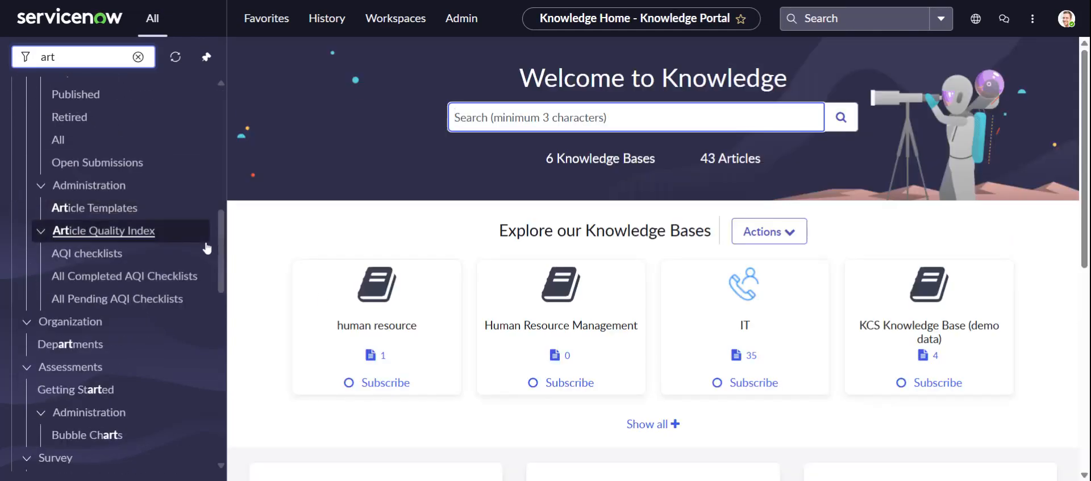
scroll(93, 245, up, 11)
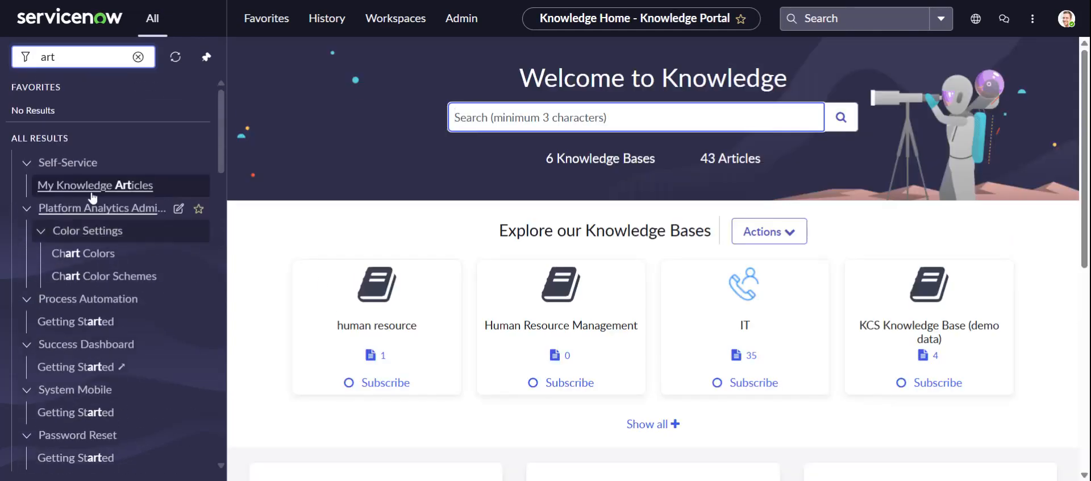
click(139, 57)
text(kno)
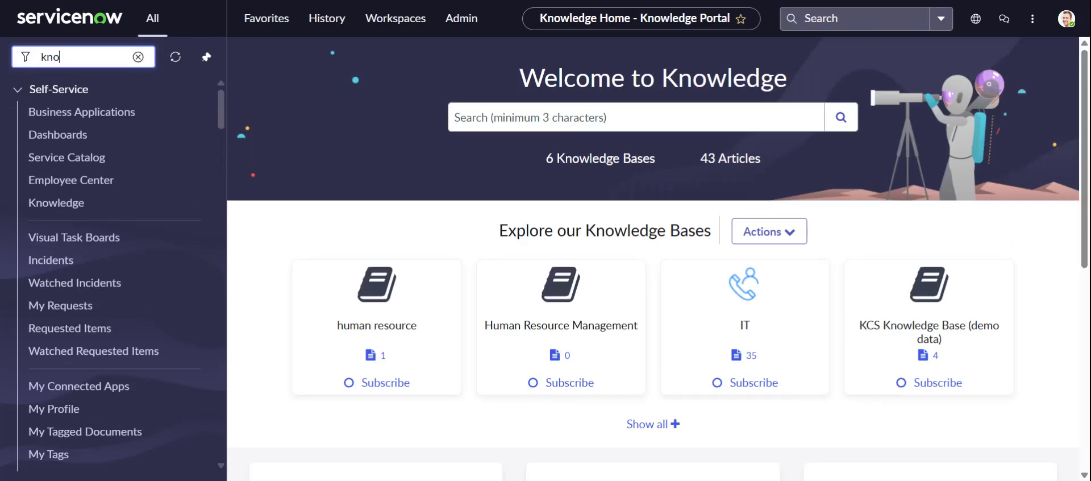
text(wledge base)
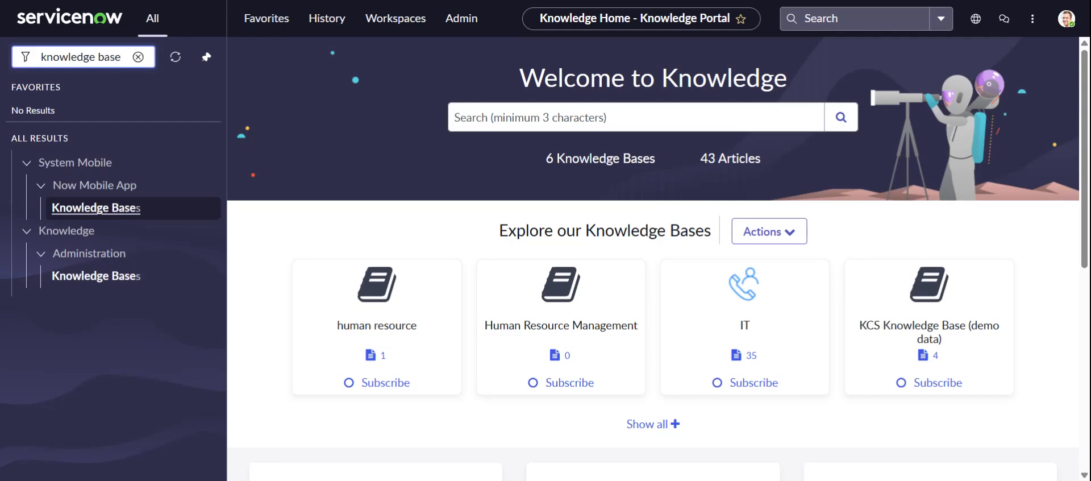
click(97, 279)
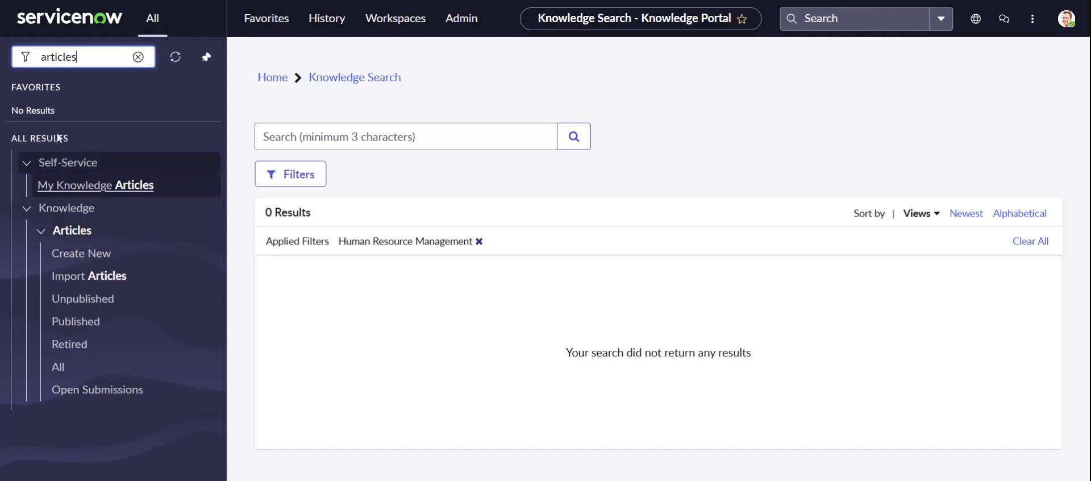
- Create a new knowledge article for the Human Resource Management knowledge base using the Standard article template
click(87, 259)
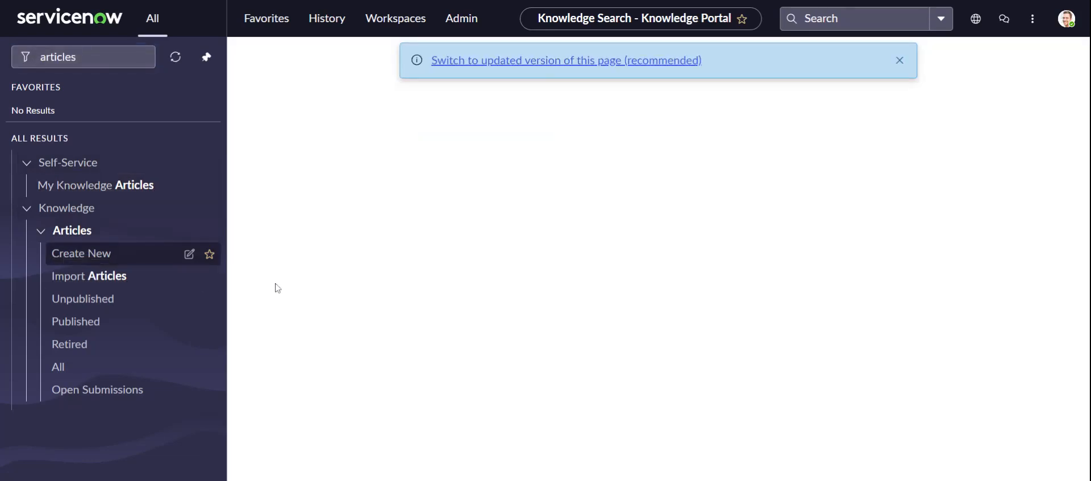
click(898, 61)
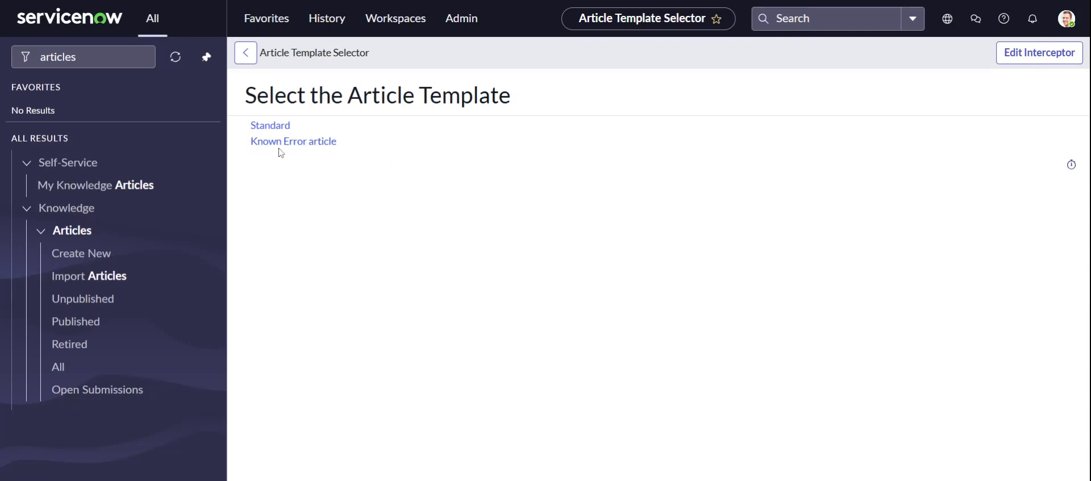
click(272, 126)
click(272, 127)
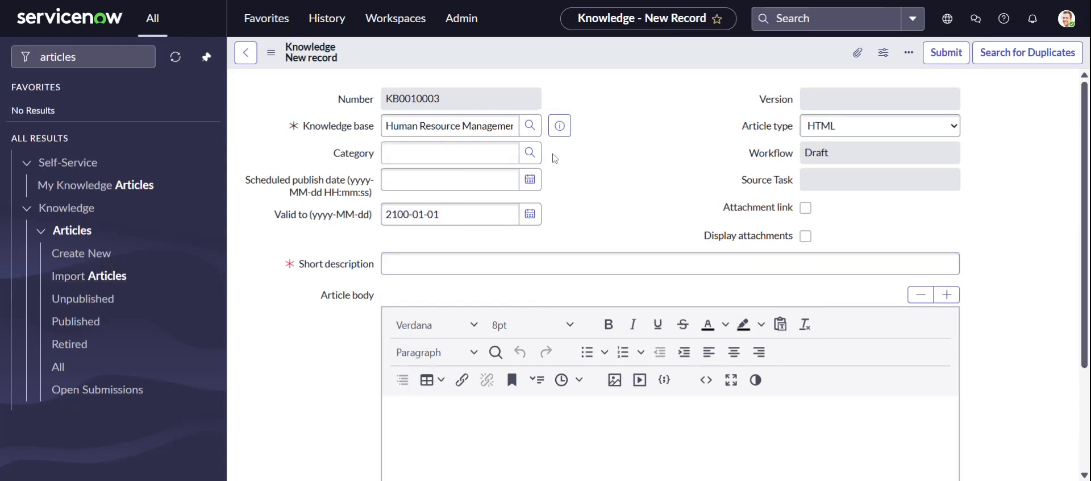
- Assign the new article to the Offboarding category
click(531, 154)
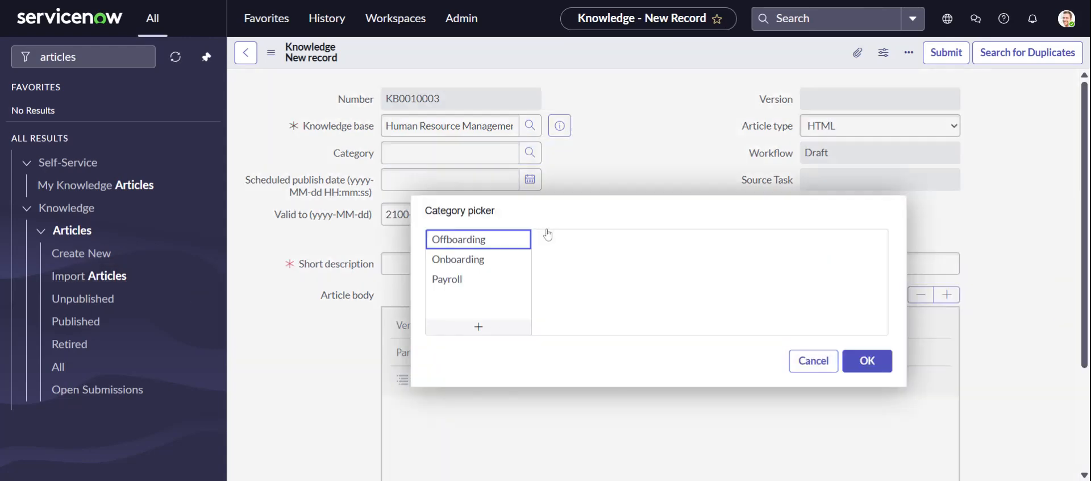
click(468, 243)
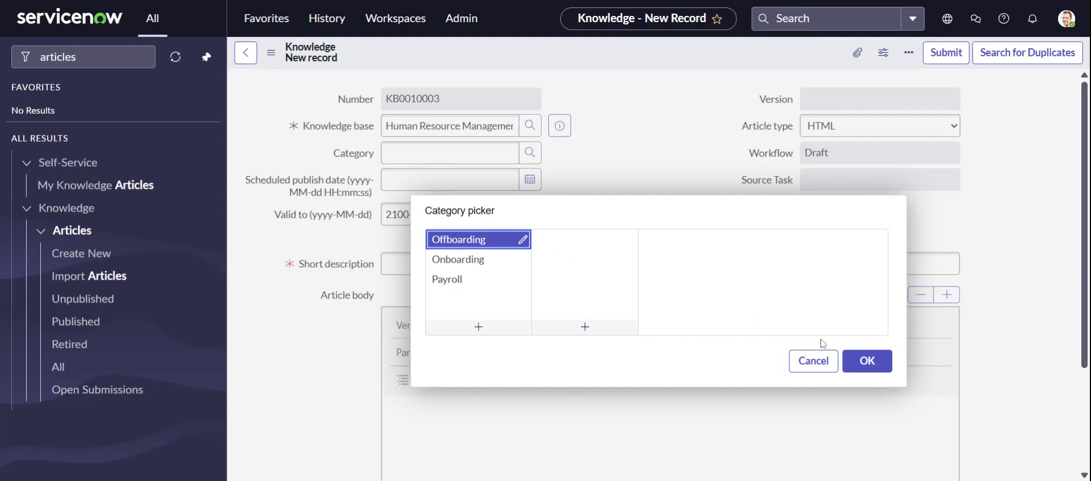
click(860, 371)
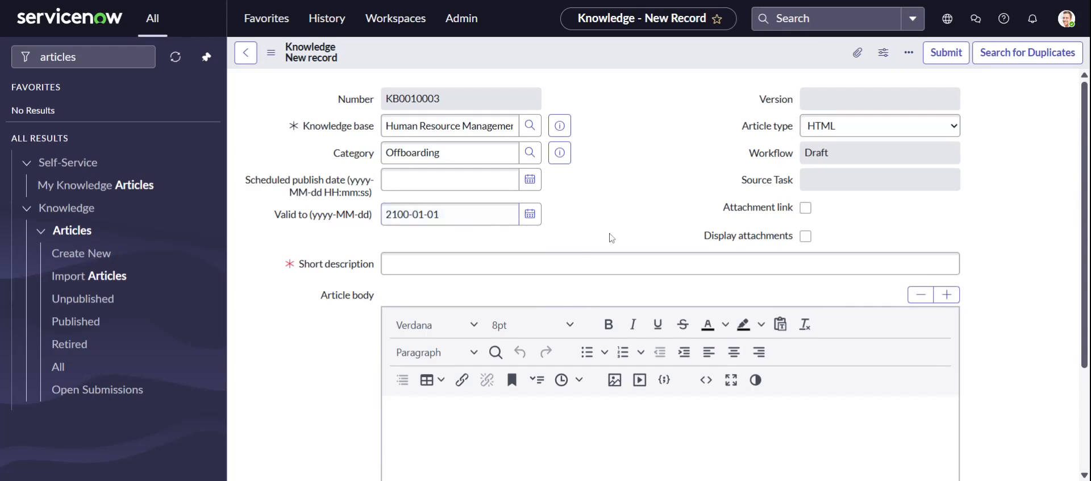
- Set the new article's Valid to date to 2026-06-18
click(532, 220)
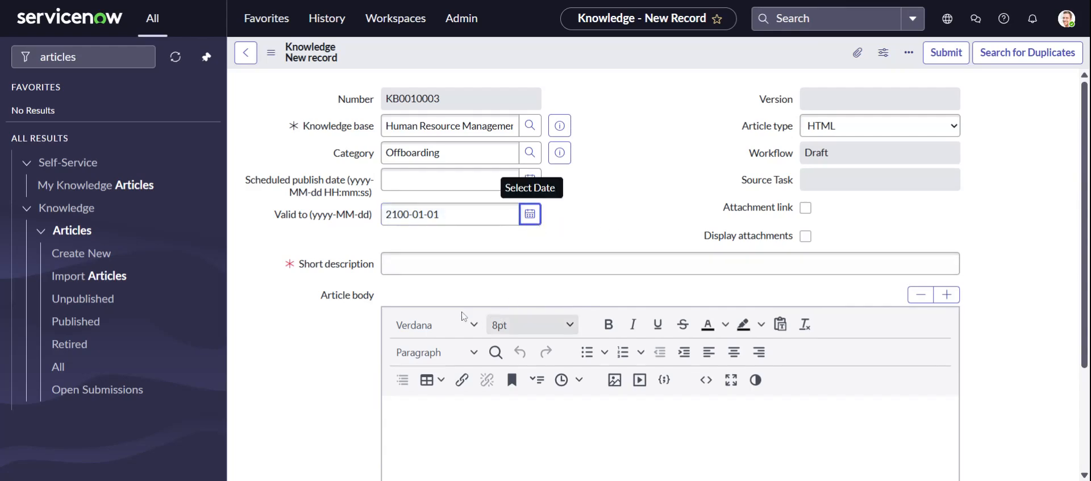
click(505, 237)
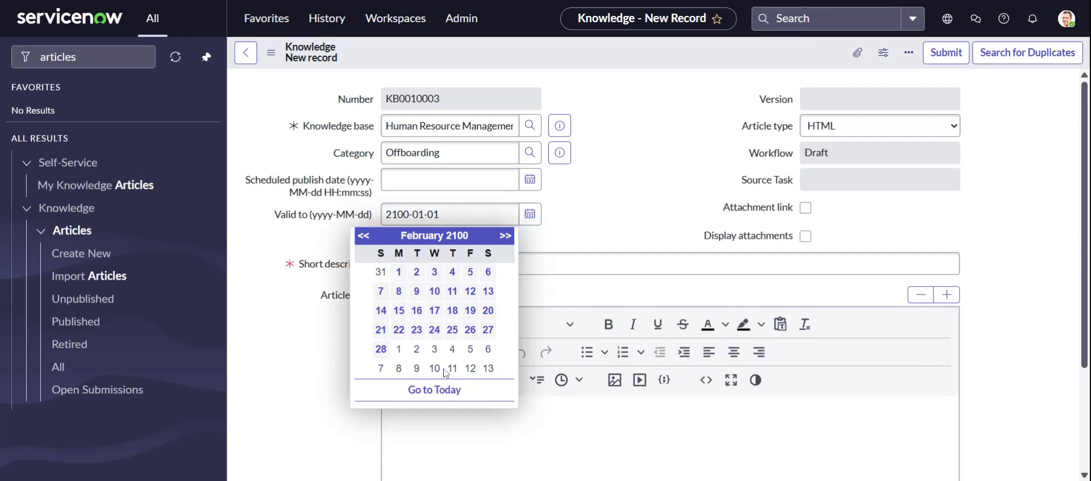
click(434, 390)
click(530, 222)
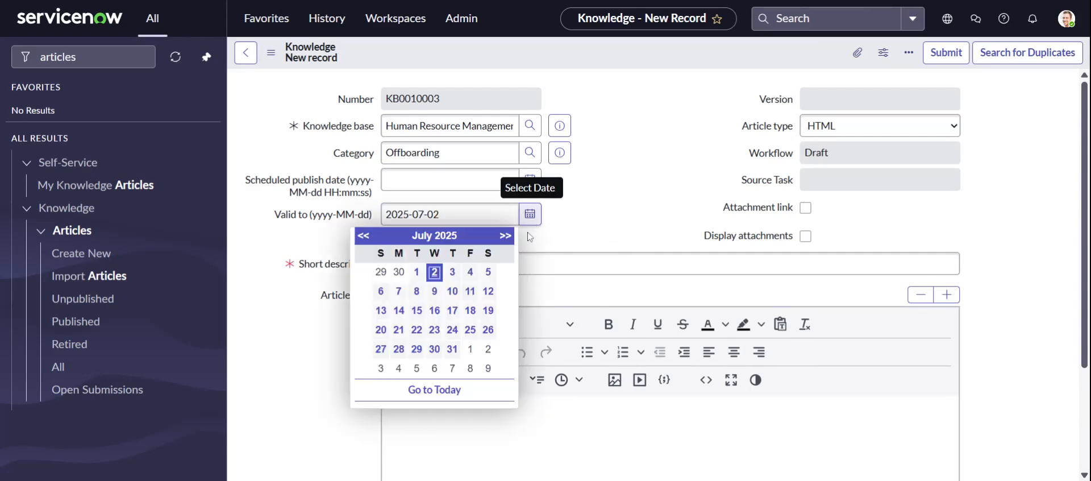
click(505, 236)
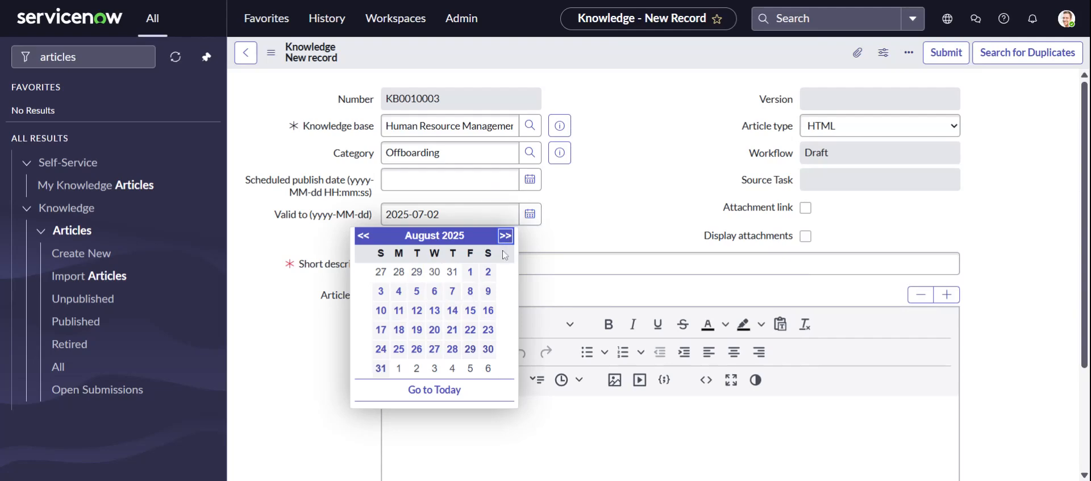
click(505, 235)
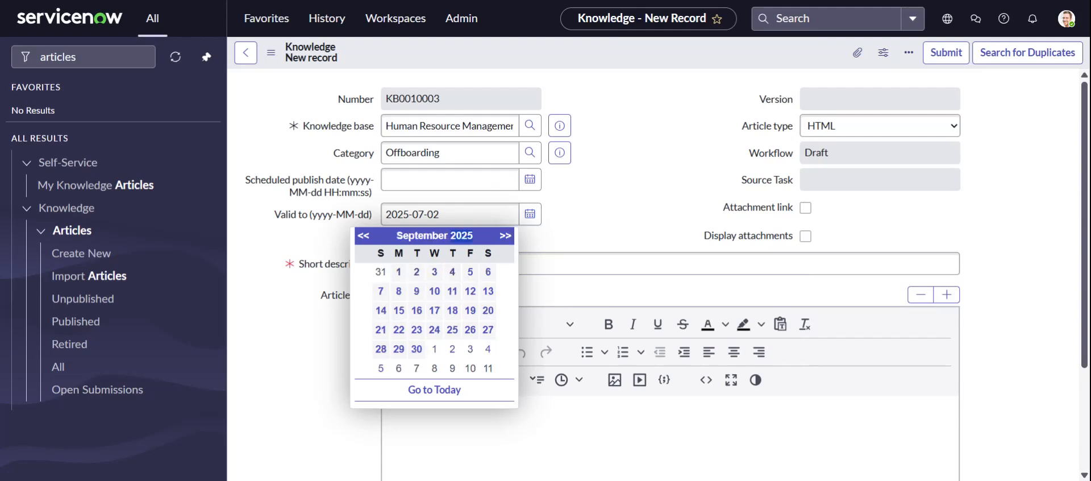
click(505, 238)
click(505, 237)
click(505, 238)
click(505, 237)
click(505, 237)
click(505, 238)
click(505, 237)
click(506, 238)
click(505, 237)
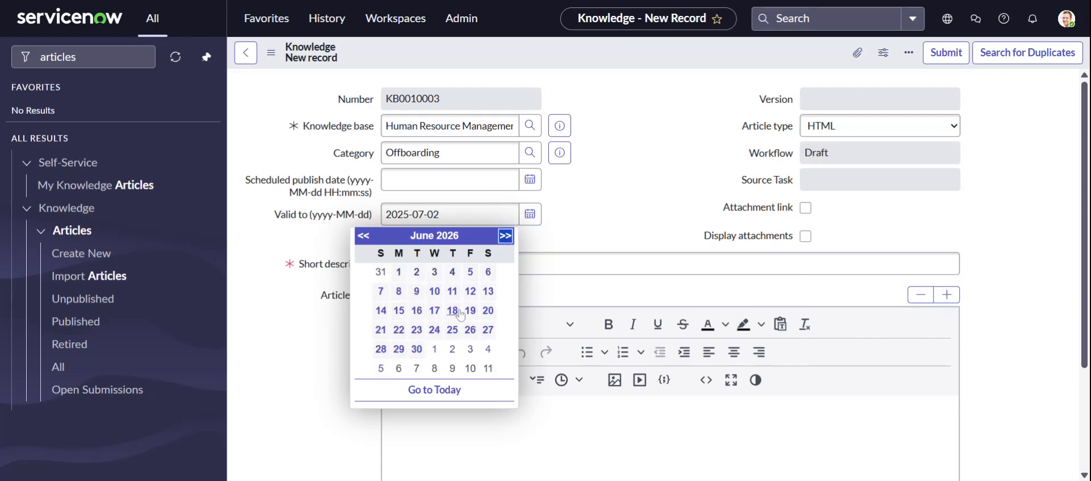
click(452, 311)
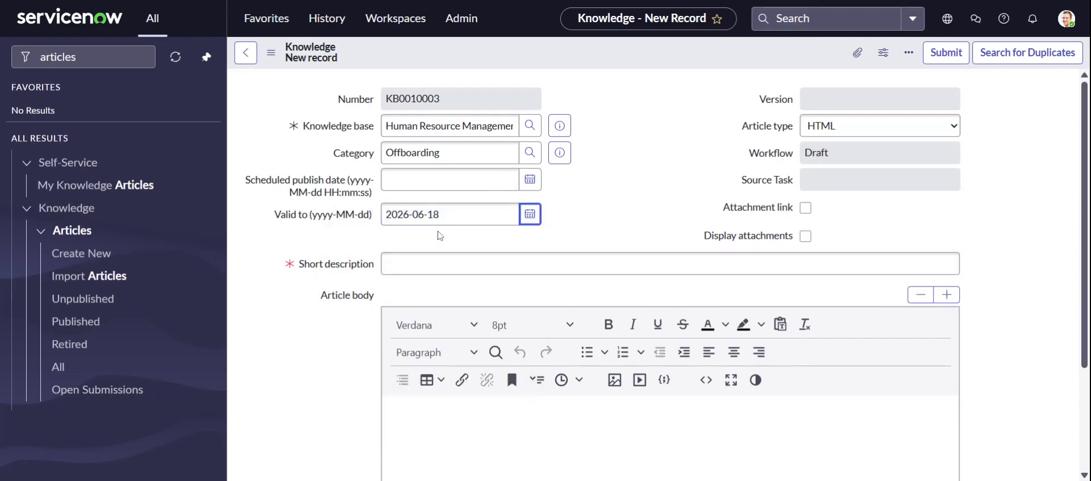
click(669, 190)
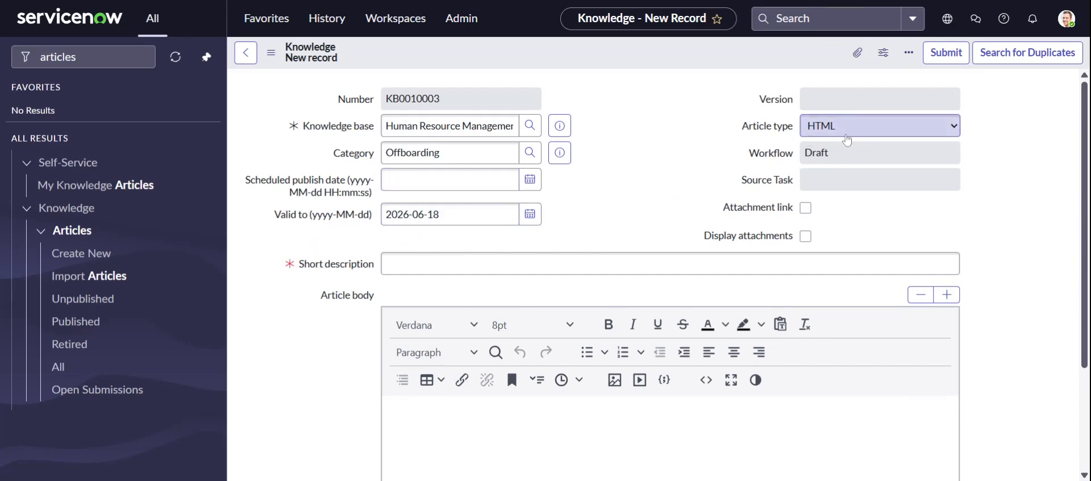
- Enable Attachment link and Display attachments for the article and enter the short description "take documents"
click(805, 208)
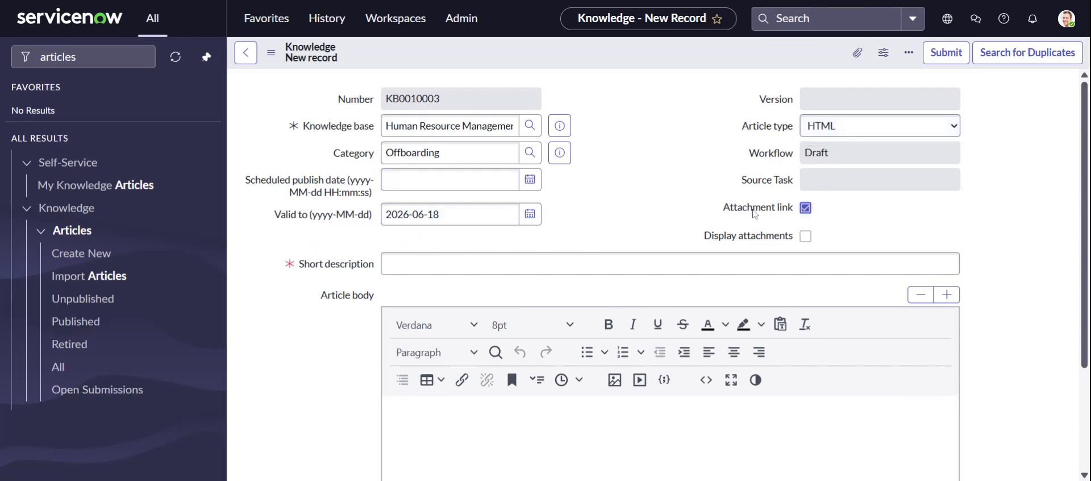
click(805, 236)
scroll(700, 204, down, 3)
click(648, 122)
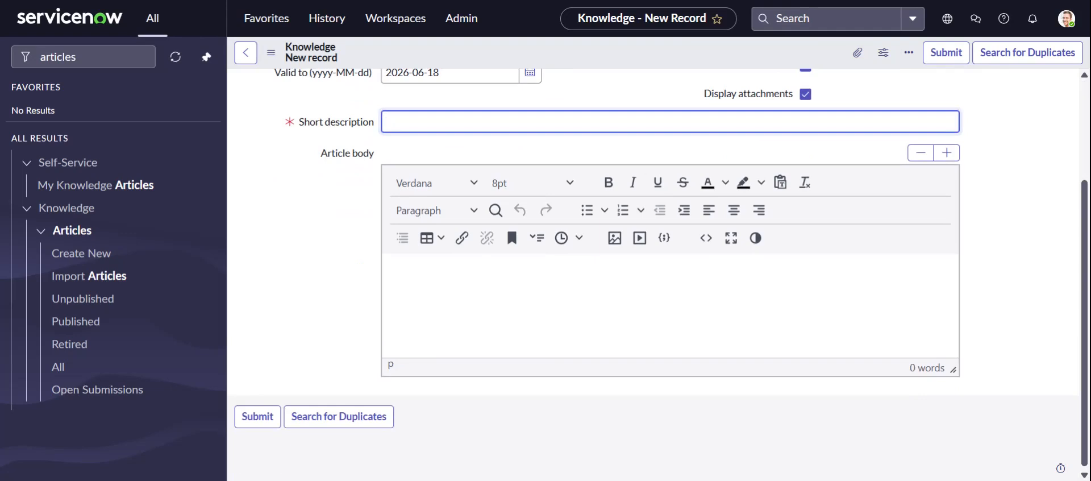
text(take documents)
- Copy the short description text "take documents" into the article body
click(426, 283)
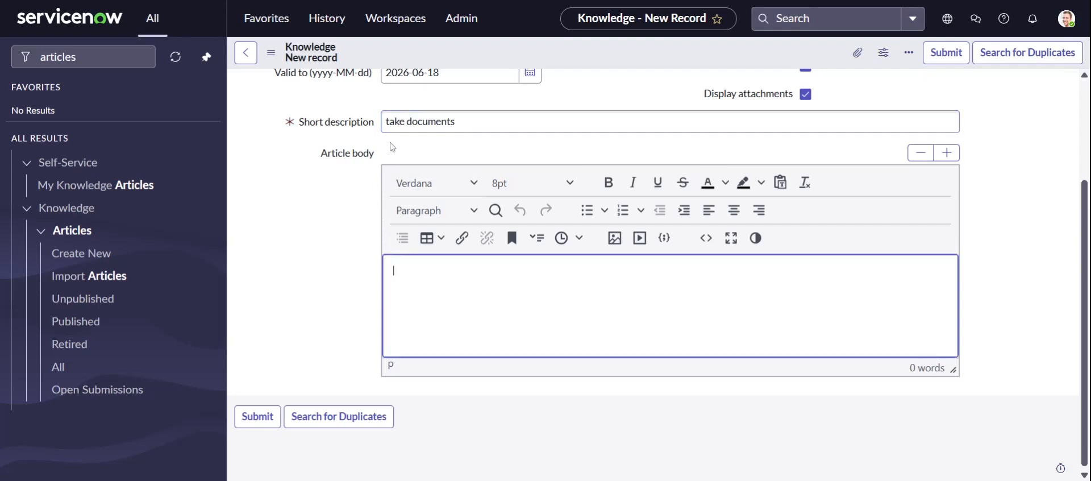
drag(387, 122, 458, 122)
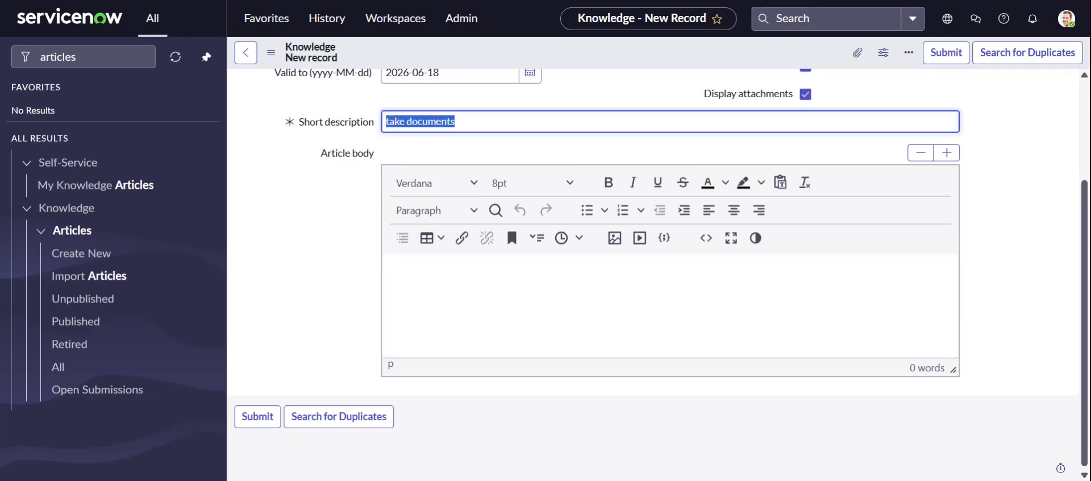
key(ctrl+c)
click(466, 287)
key(ctrl+v)
click(343, 221)
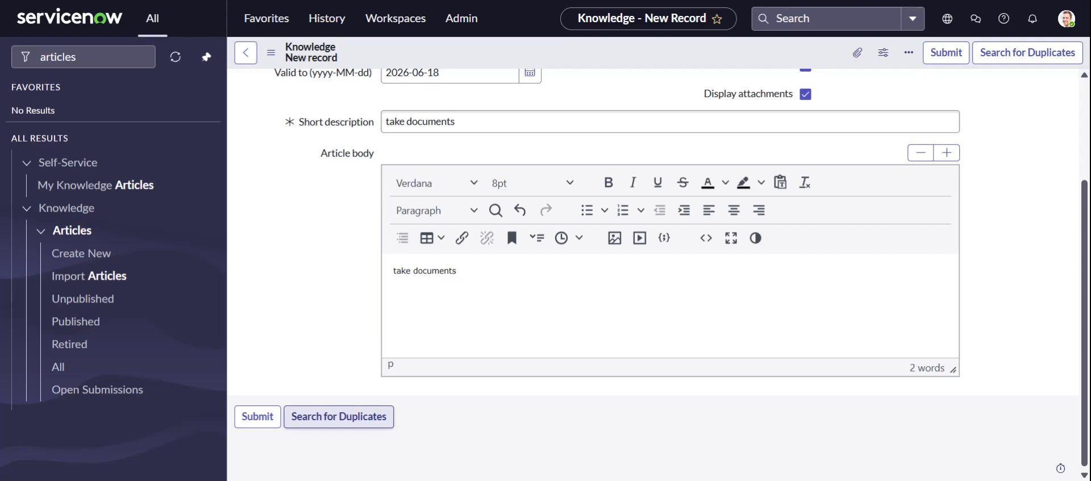
- Run the duplicate search for the new article and submit the record
click(350, 419)
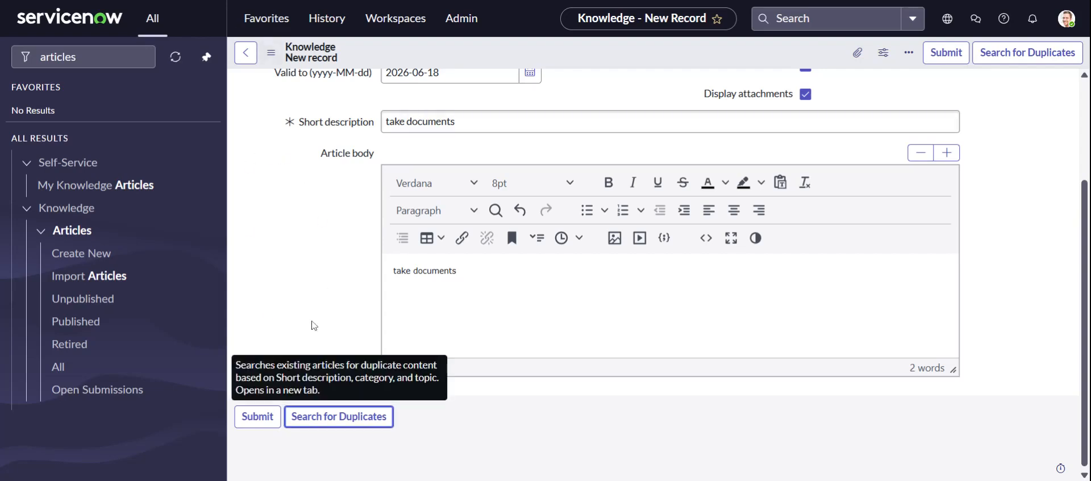
key(shift+Tab)
key(Return)
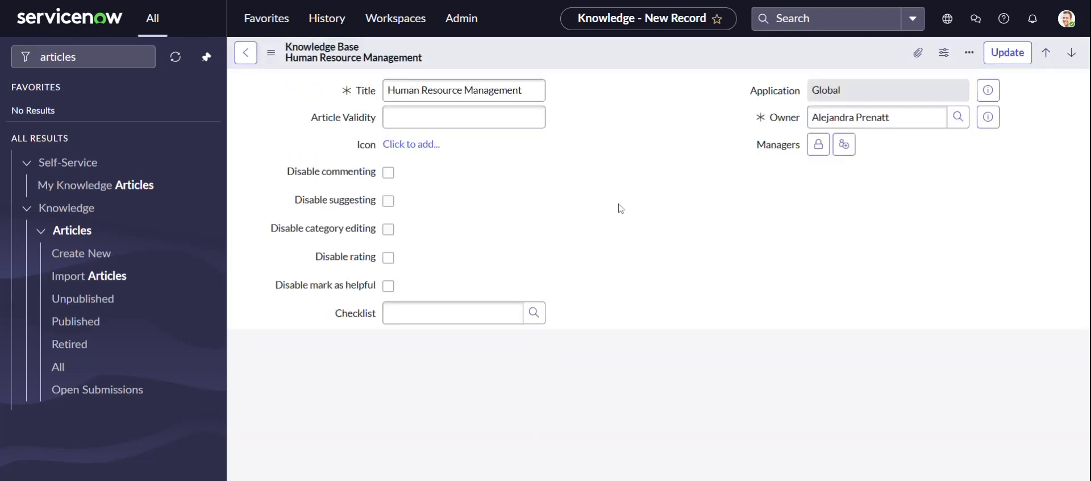
scroll(547, 196, down, 2)
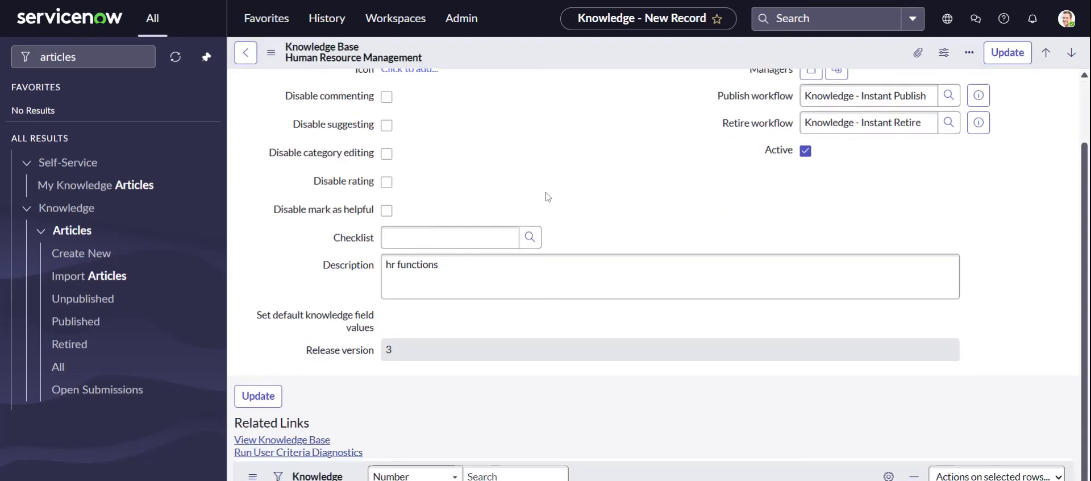
- Open the list of all knowledge articles and filter it to those with Created on Today
click(56, 380)
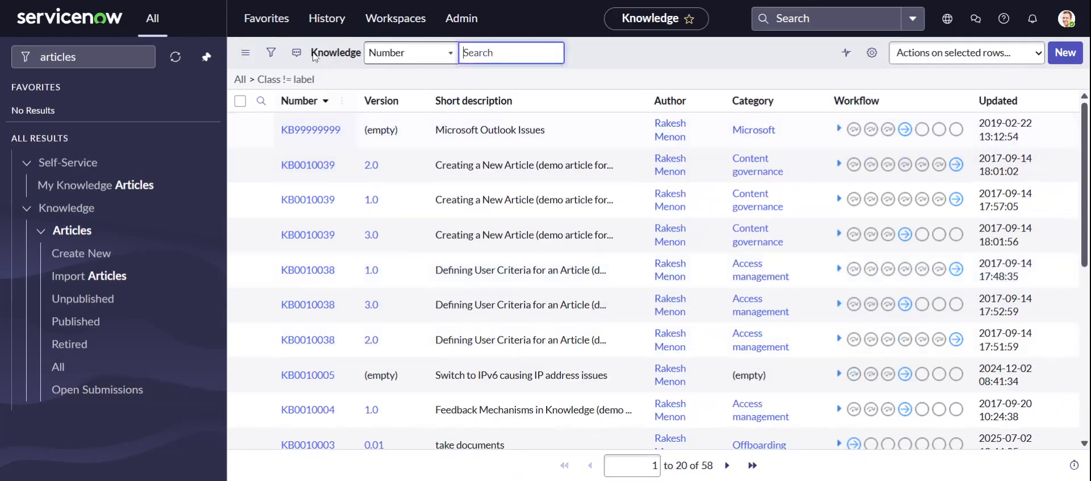
click(271, 52)
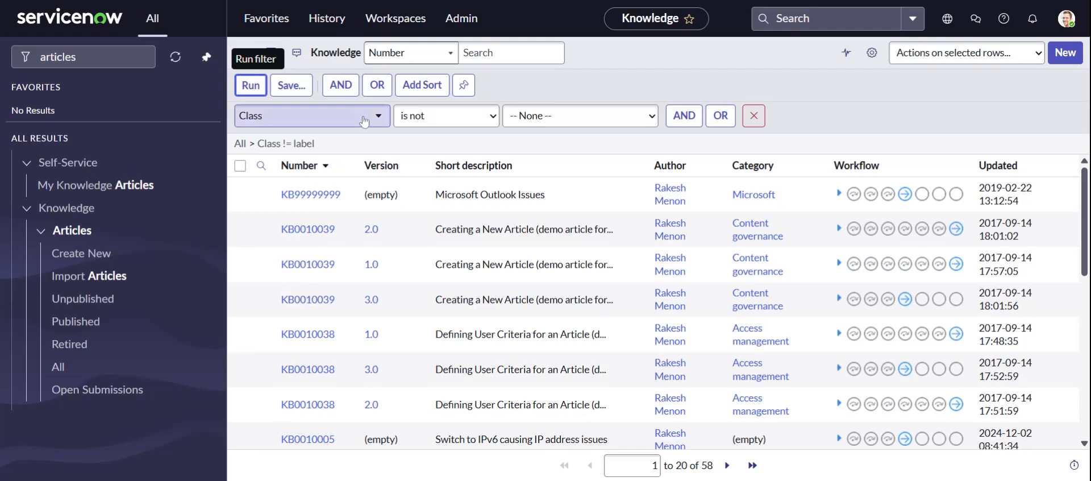
click(297, 117)
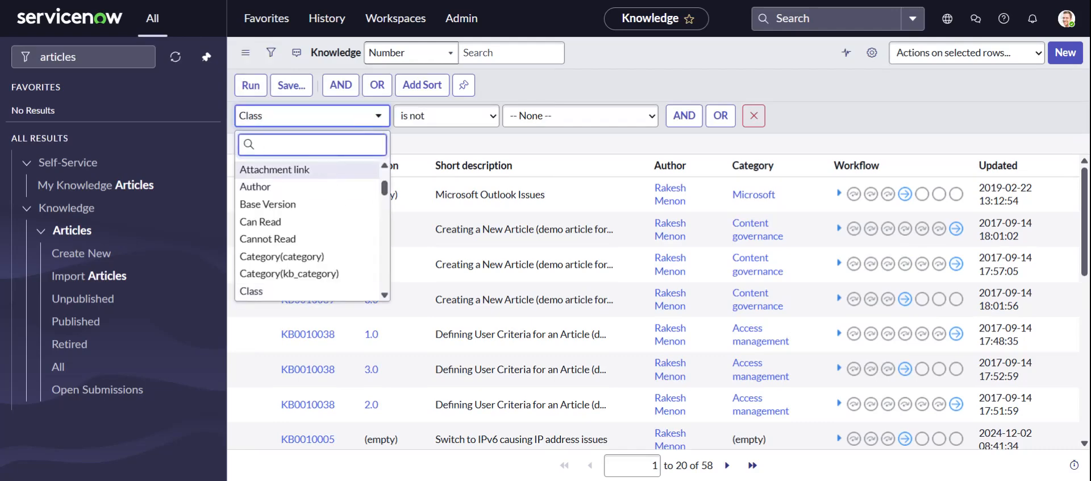
text(crea)
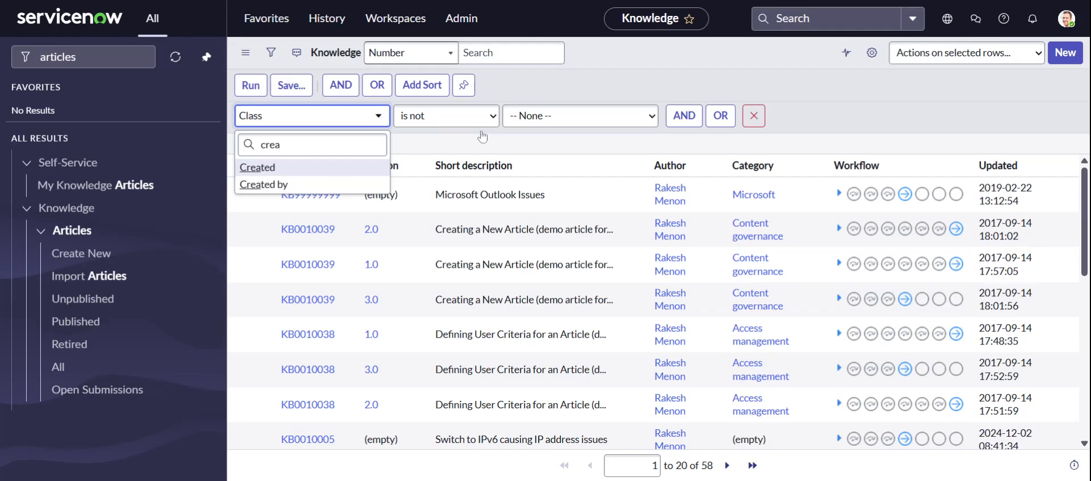
key(Return)
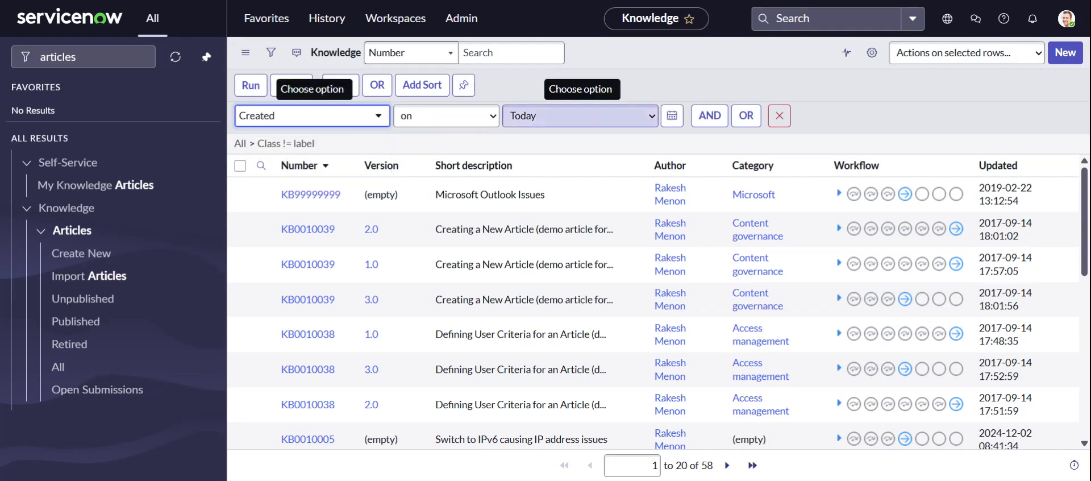
click(251, 86)
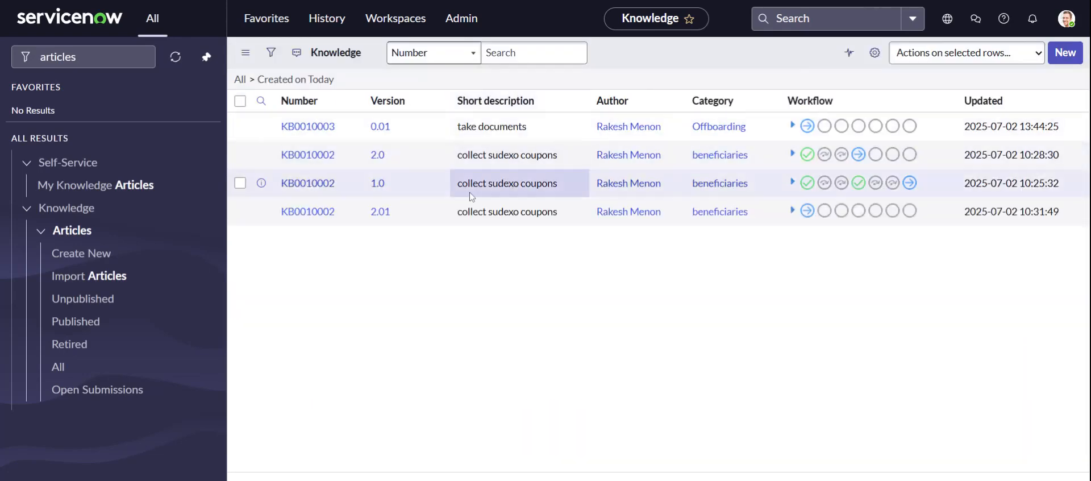
- Open the "take documents" draft article in the Offboarding category and publish it
click(288, 131)
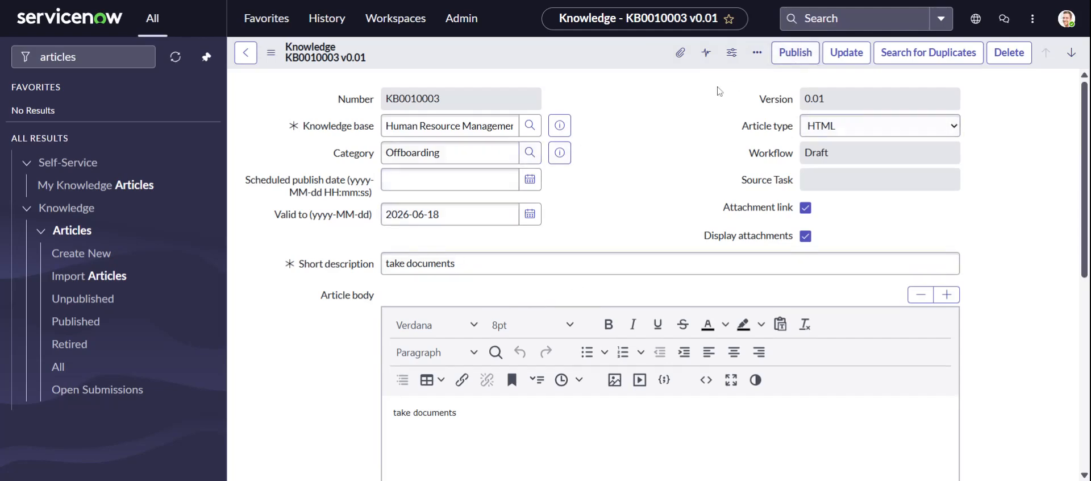
click(780, 52)
click(779, 61)
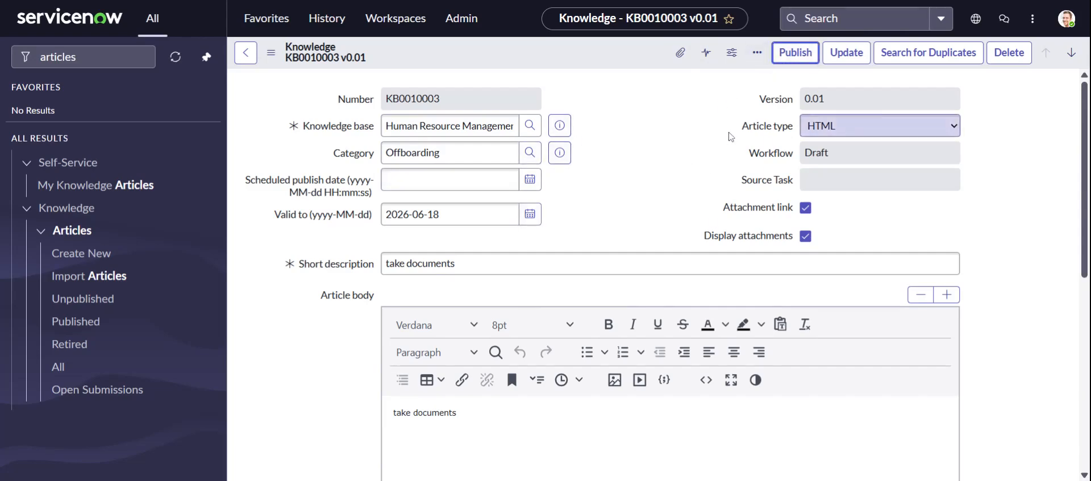
scroll(731, 137, down, 7)
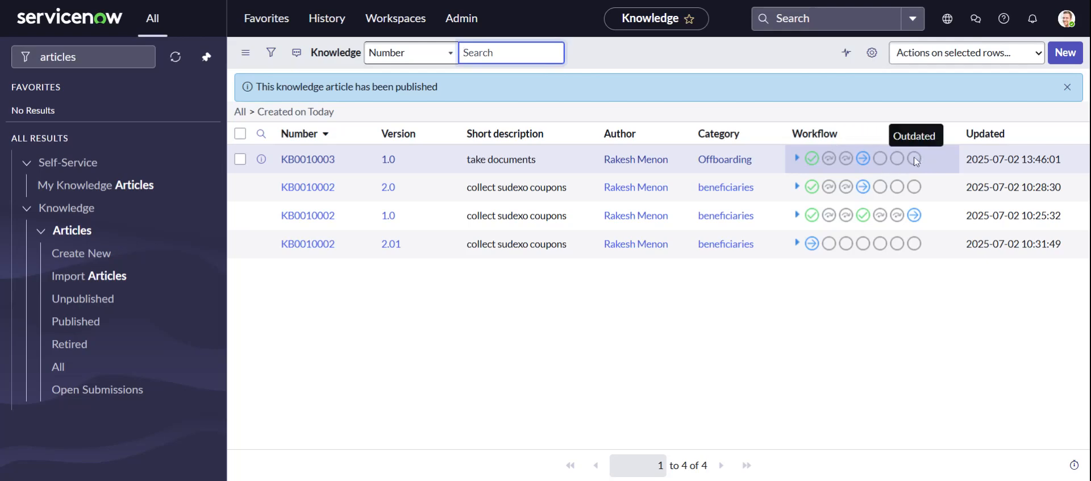
- Open the published "take documents" article and check it out for revision
click(322, 166)
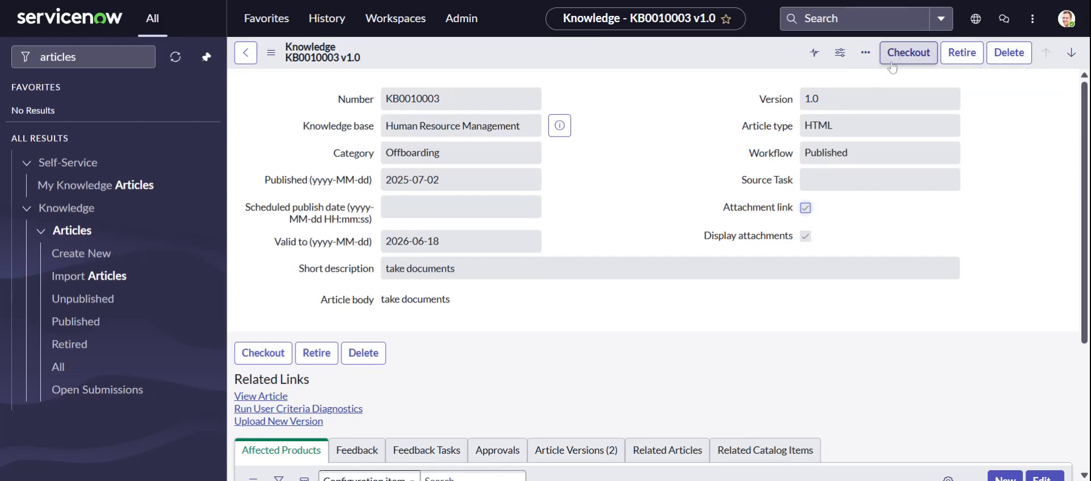
drag(763, 101, 856, 100)
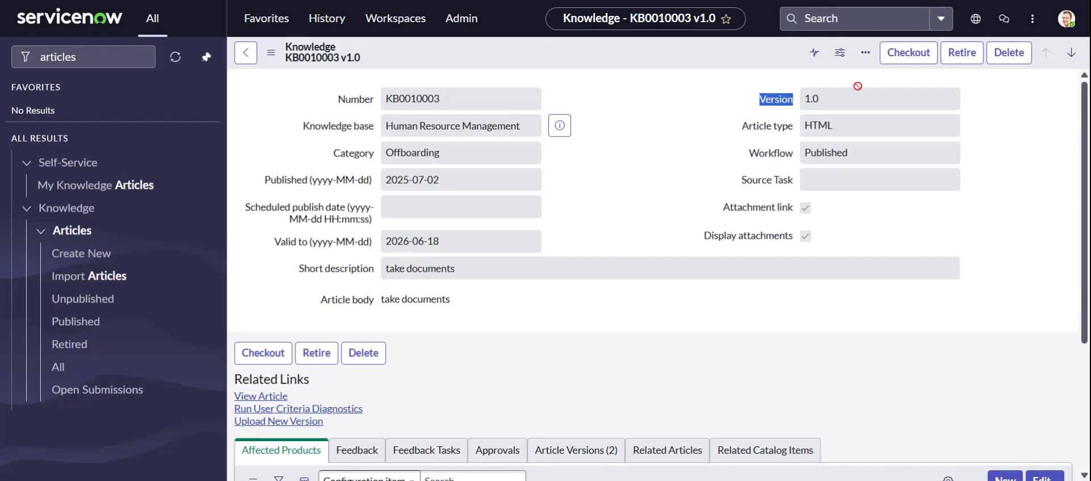
click(891, 63)
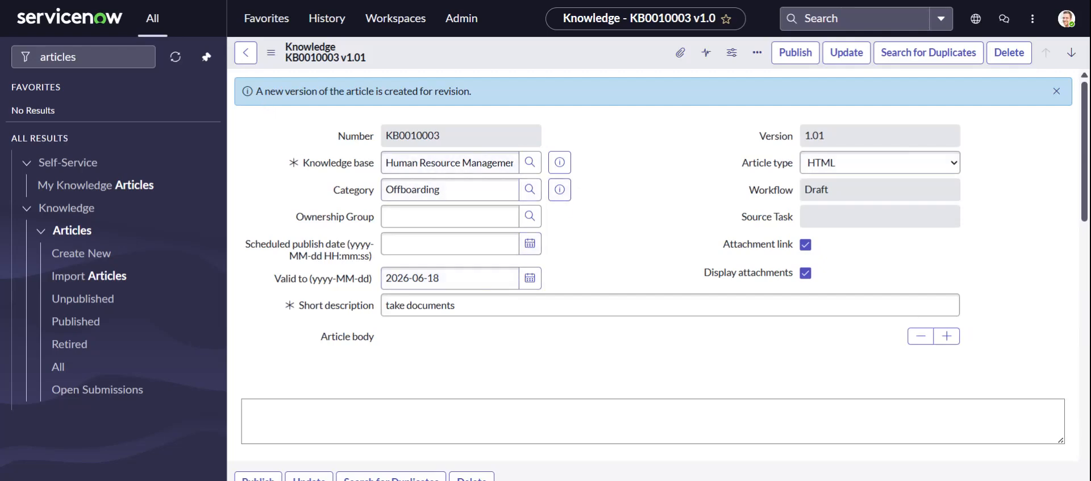
- Examine the revision notice, the version field and the rest of the checked-out "take documents" article form
drag(418, 91, 555, 102)
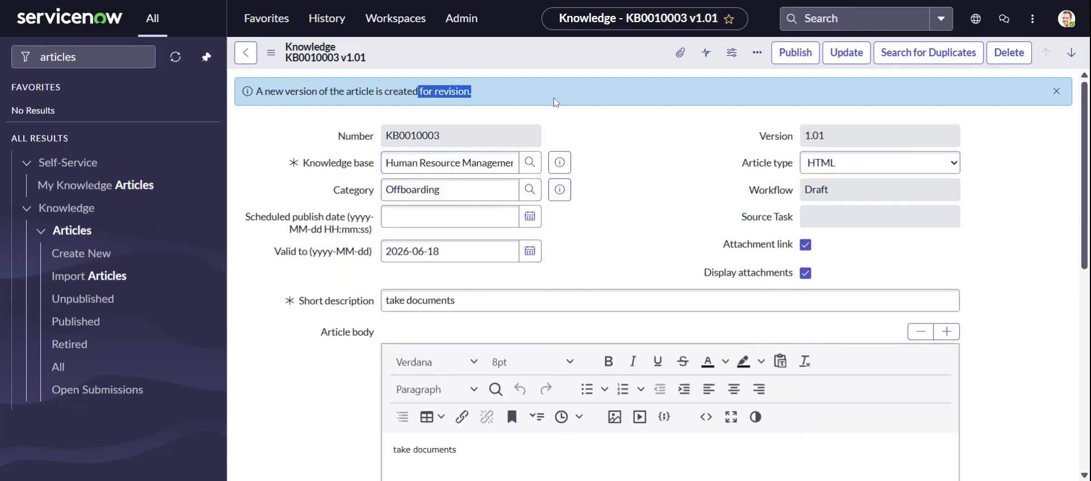
click(642, 145)
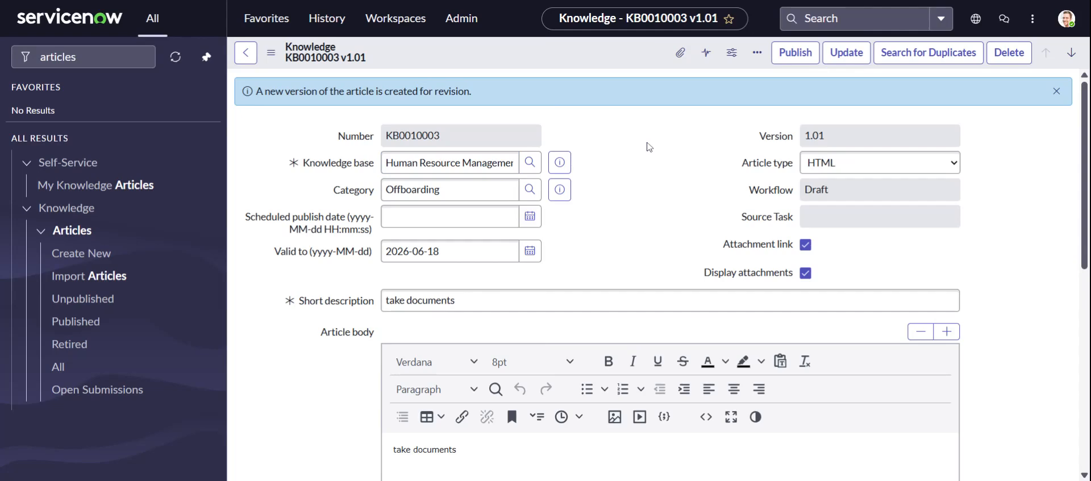
double_click(762, 139)
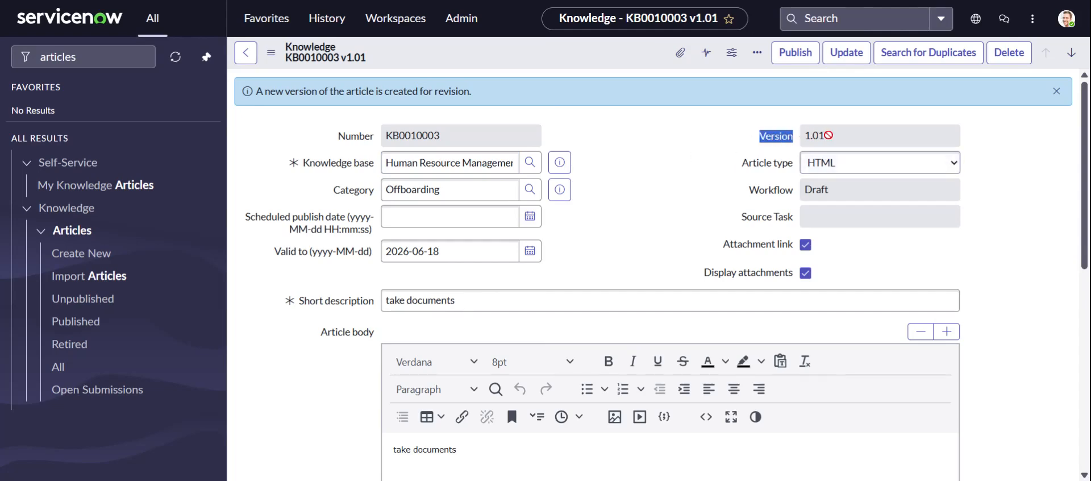
click(705, 142)
scroll(704, 142, down, 10)
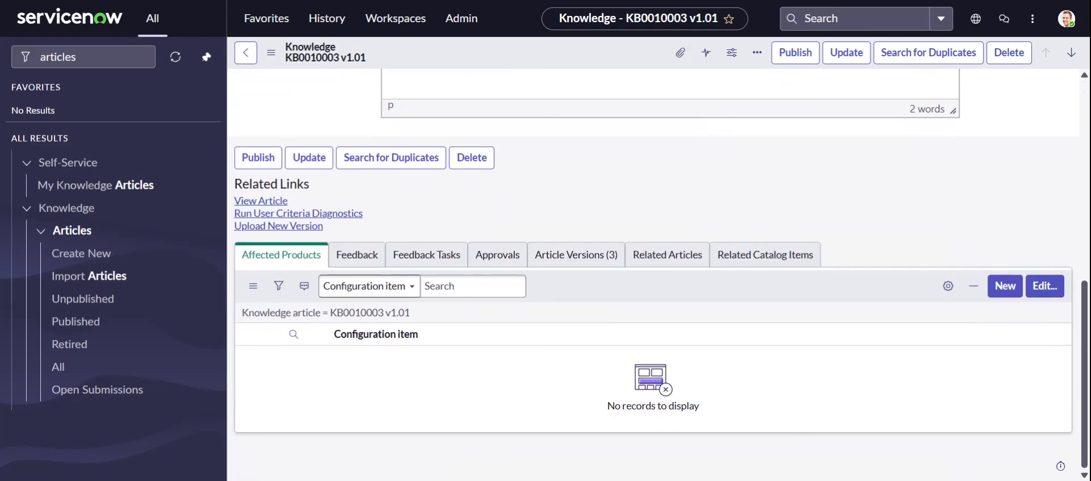
scroll(705, 142, up, 10)
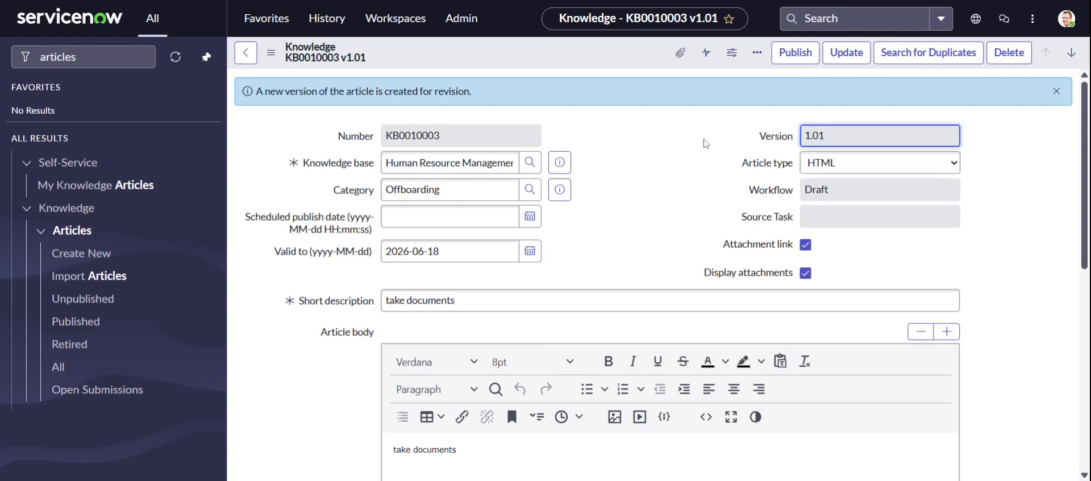
scroll(705, 143, down, 10)
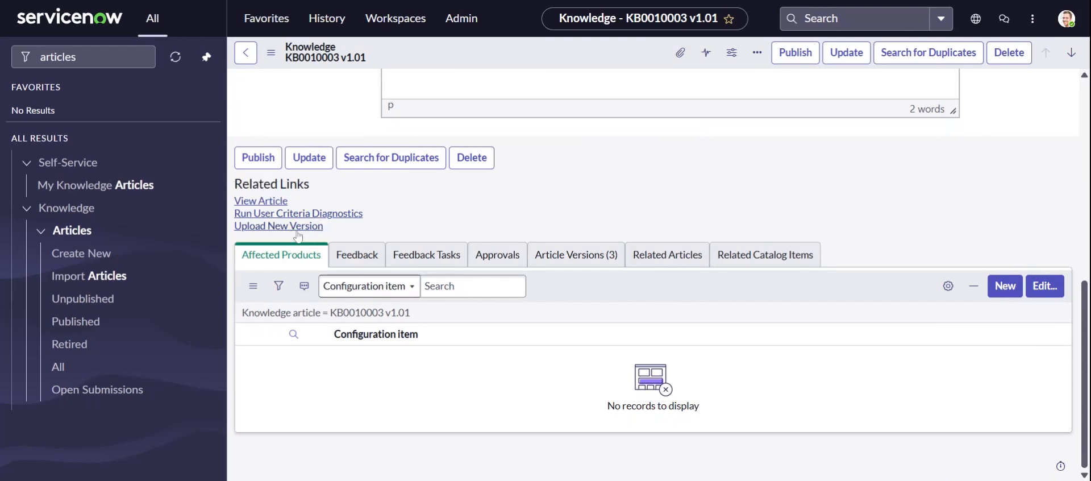
- Review the article's feedback, feedback tasks, approvals, versions, related articles and related catalog items, and return to the article list
click(358, 254)
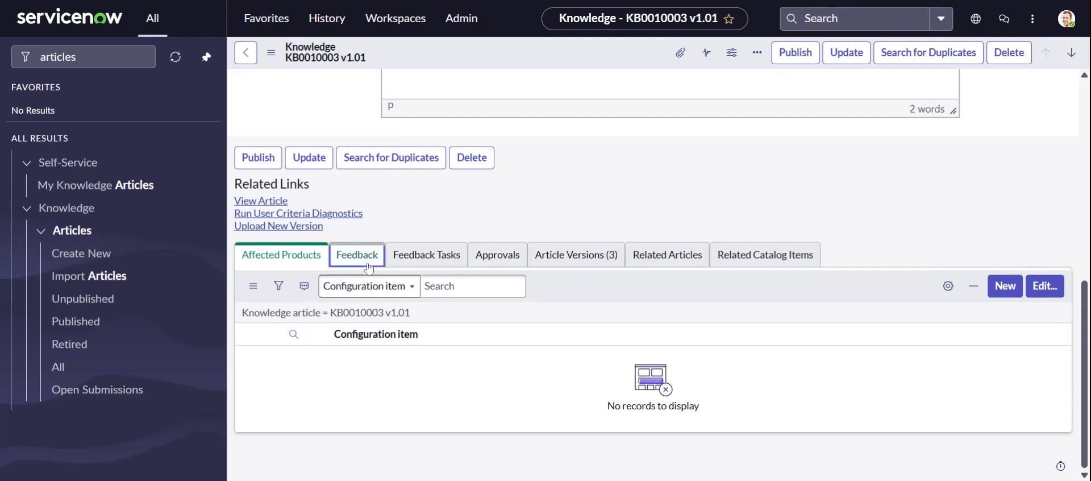
click(427, 255)
click(497, 254)
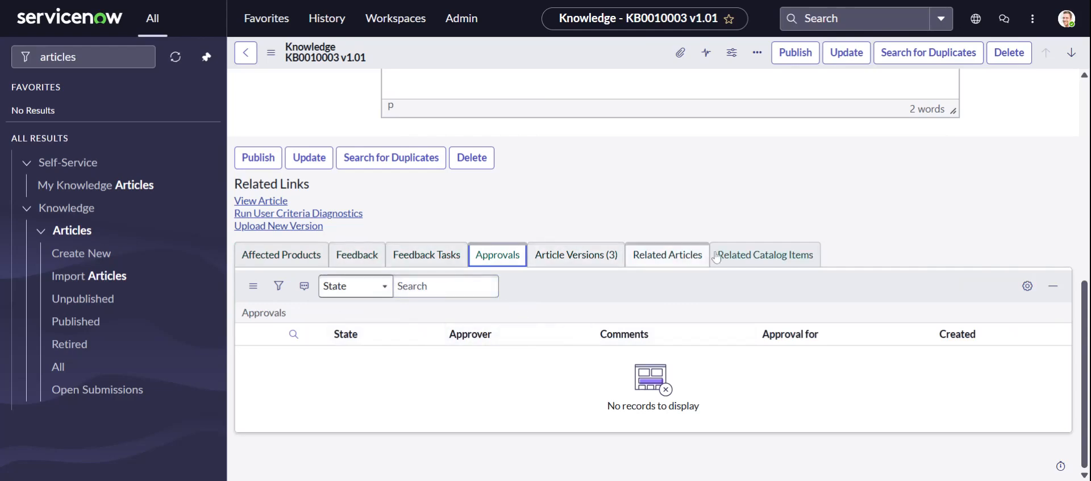
click(576, 254)
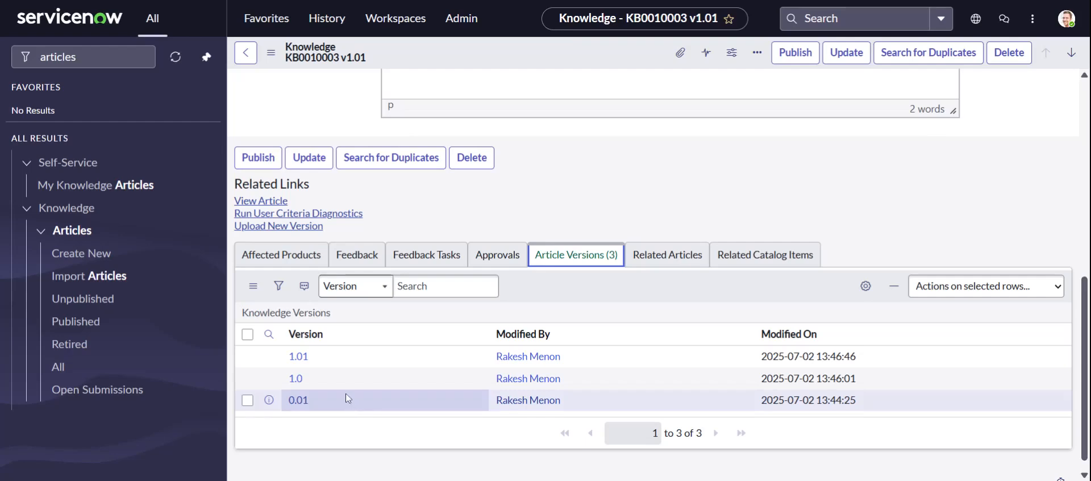
click(660, 265)
click(765, 254)
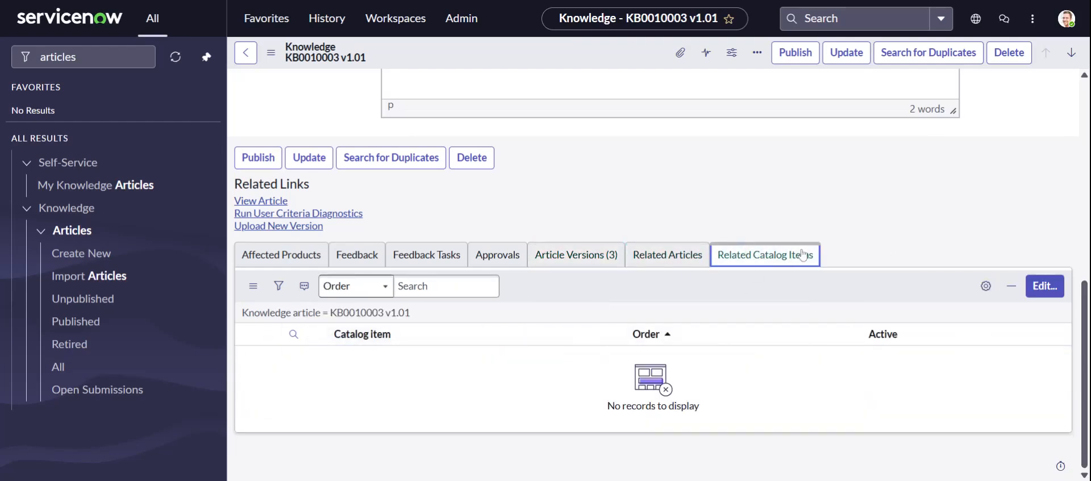
click(701, 263)
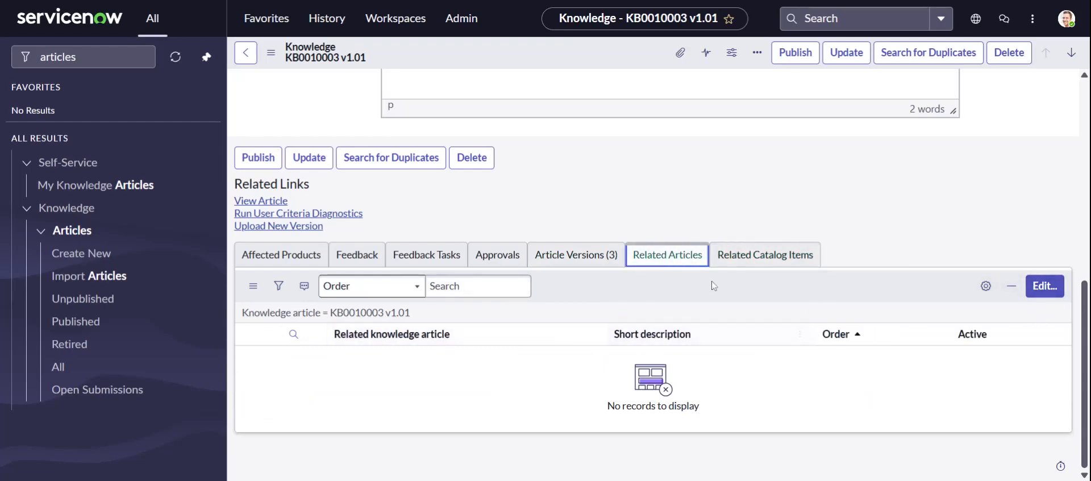
scroll(538, 263, up, 8)
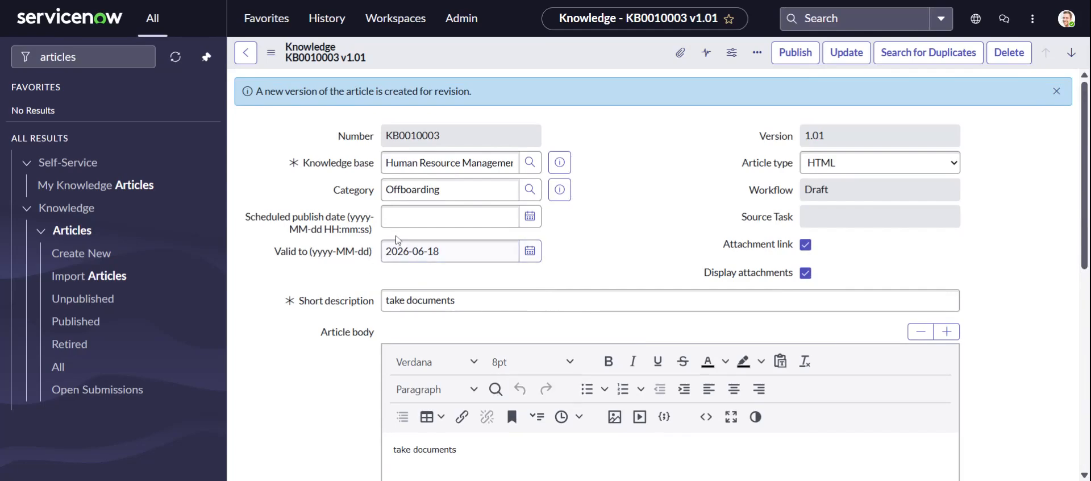
click(248, 52)
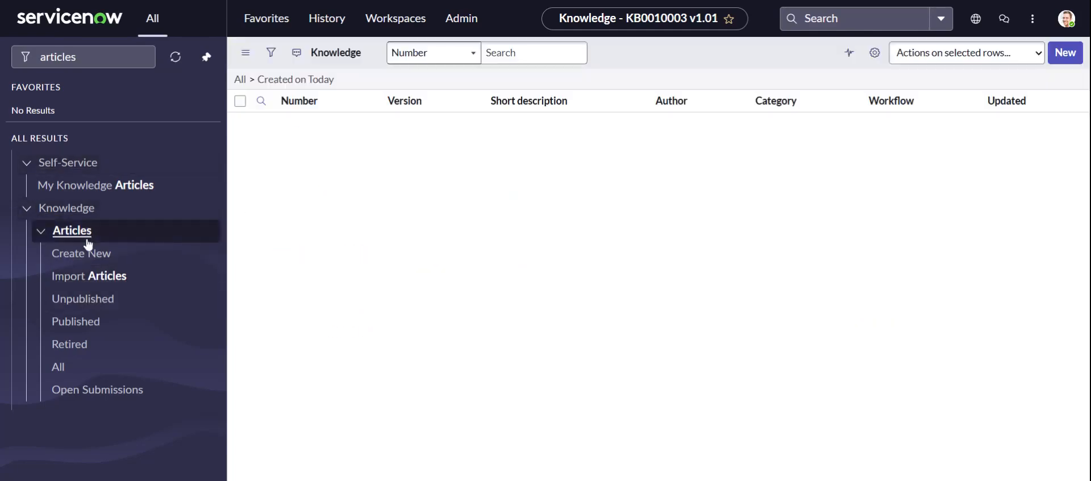
- Go to the Service Portal's knowledge page and check which knowledge bases can be chosen there
click(138, 57)
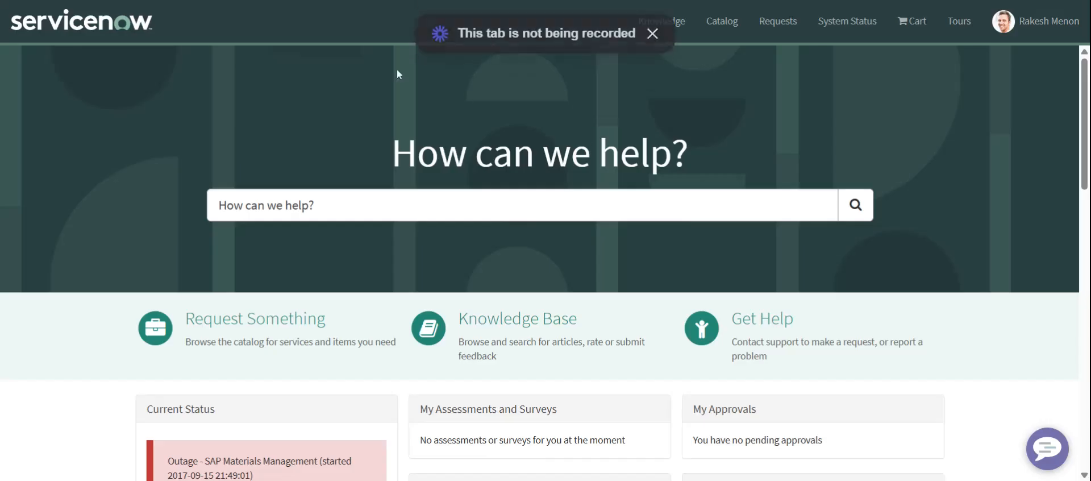
click(652, 42)
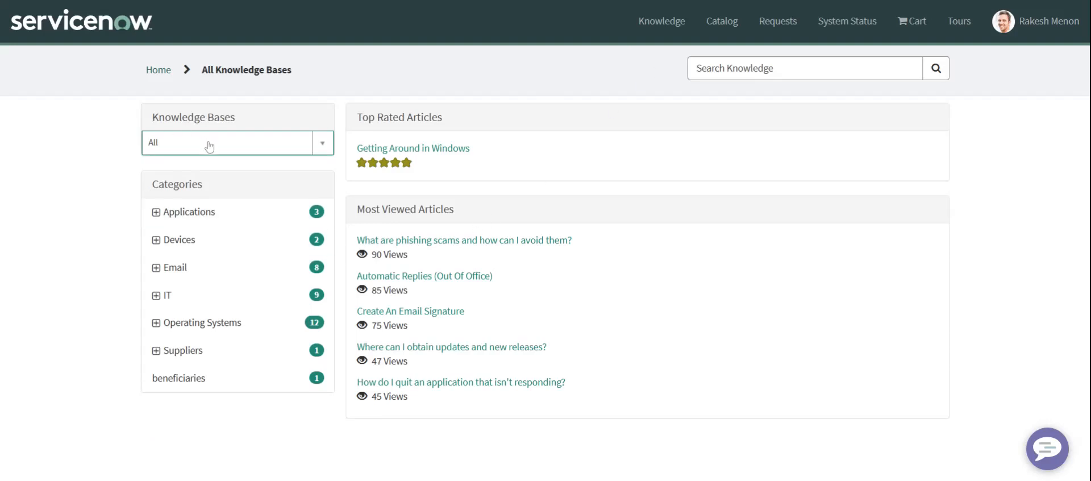
click(210, 147)
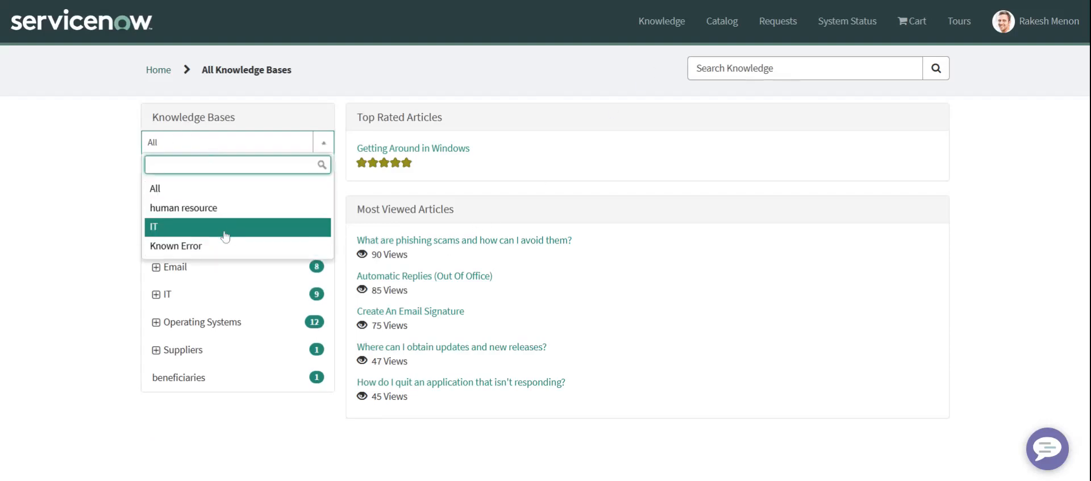
click(80, 237)
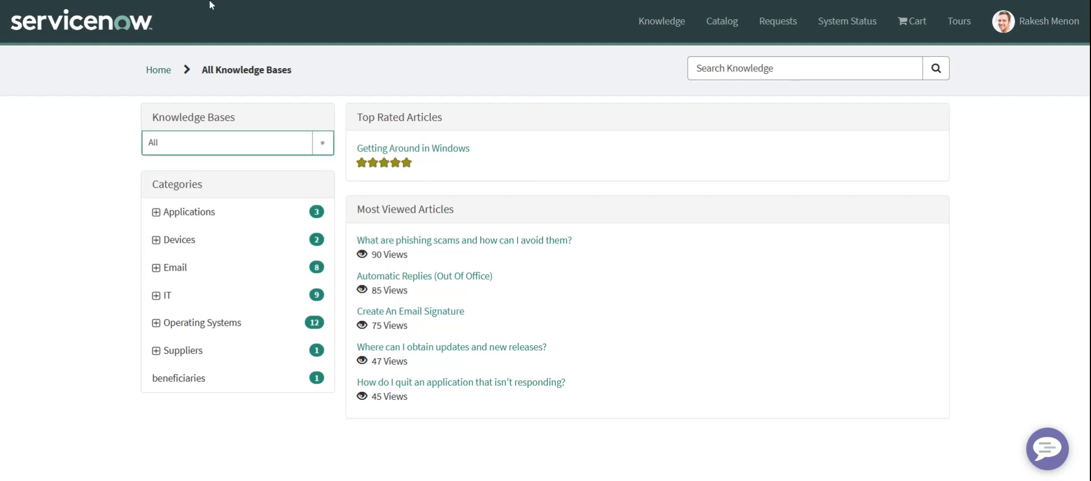
- Return to the admin view, filter the navigator for "service porta" and open the list of portals
click(81, 21)
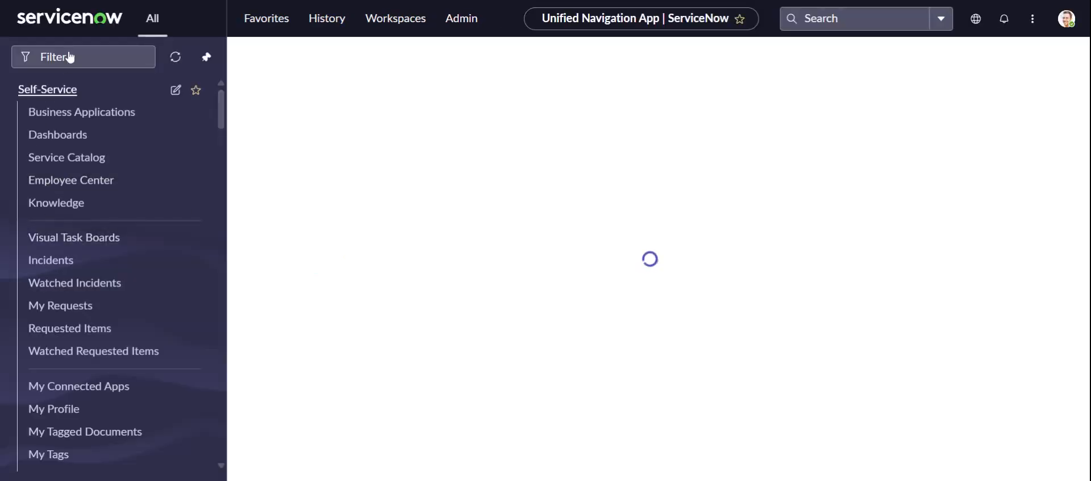
text(sse)
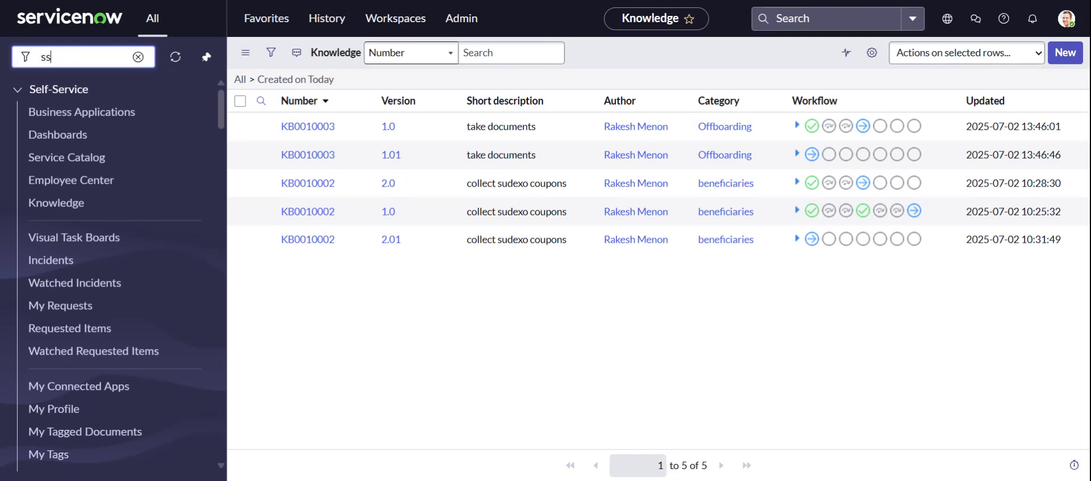
key(BackSpace)
key(BackSpace)
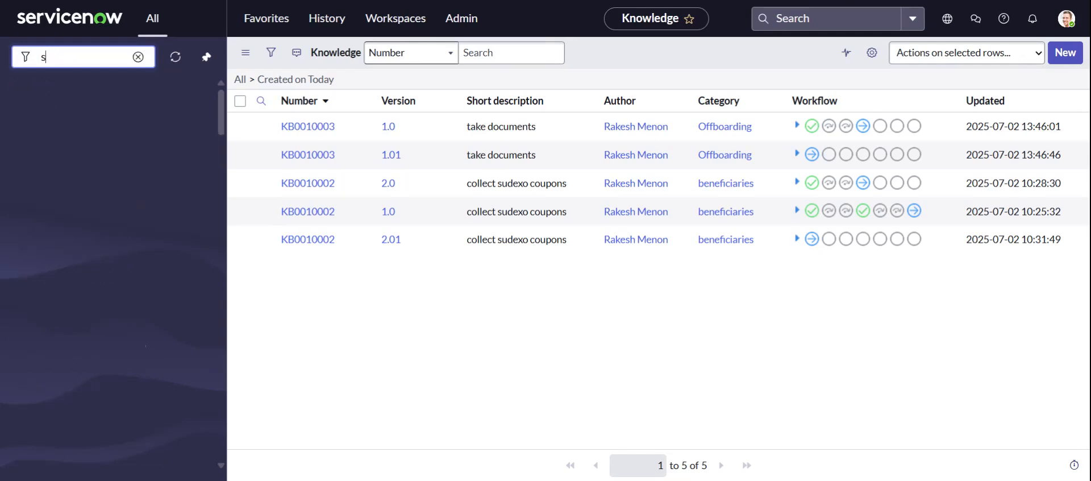
text(ervice )
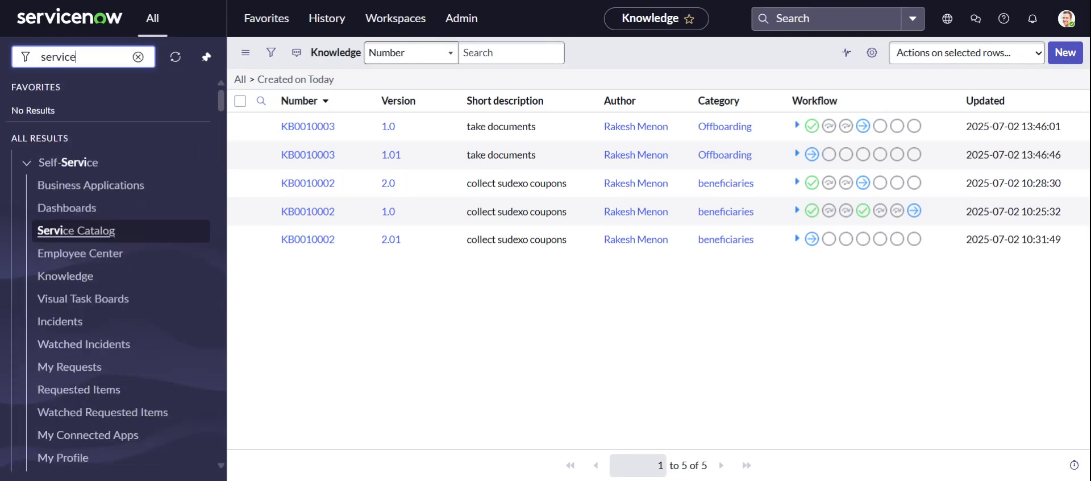
text(po)
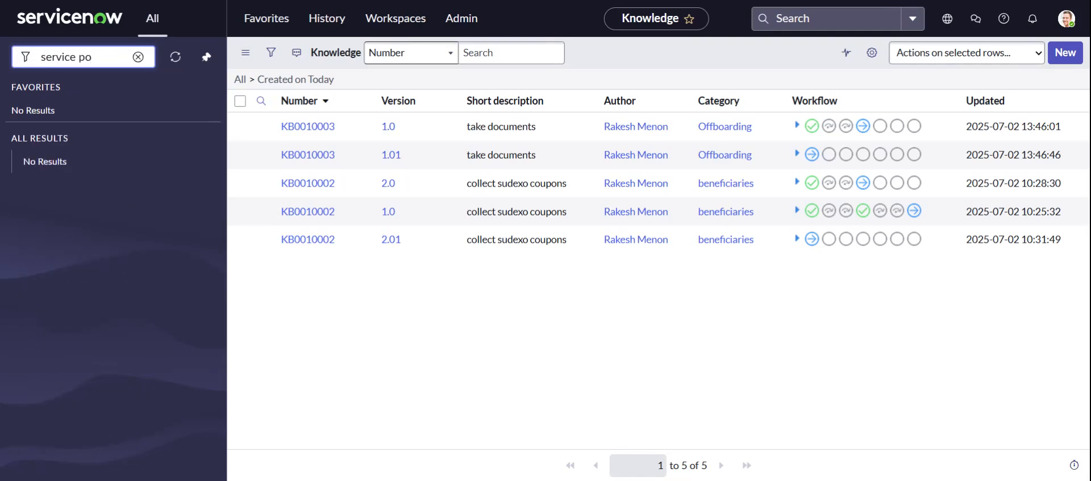
text(trta)
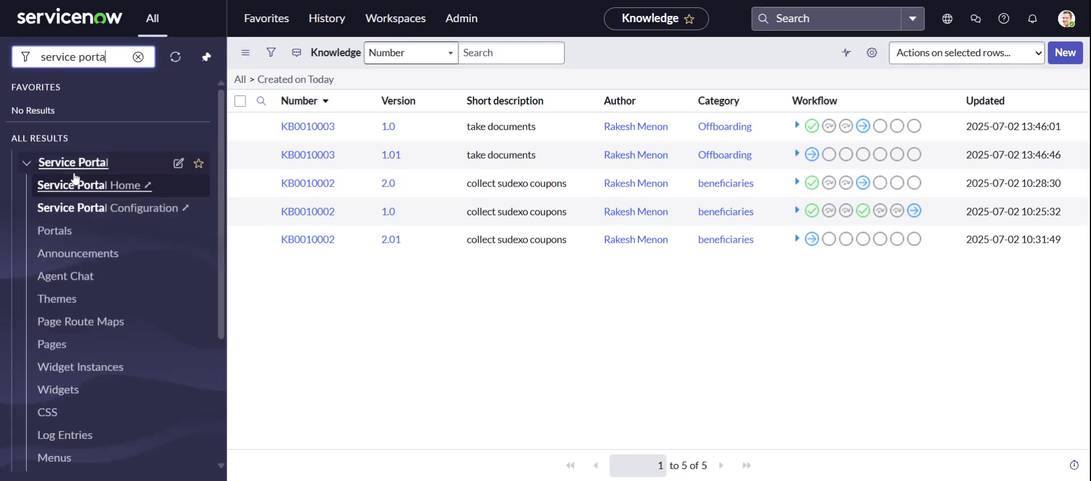
click(45, 233)
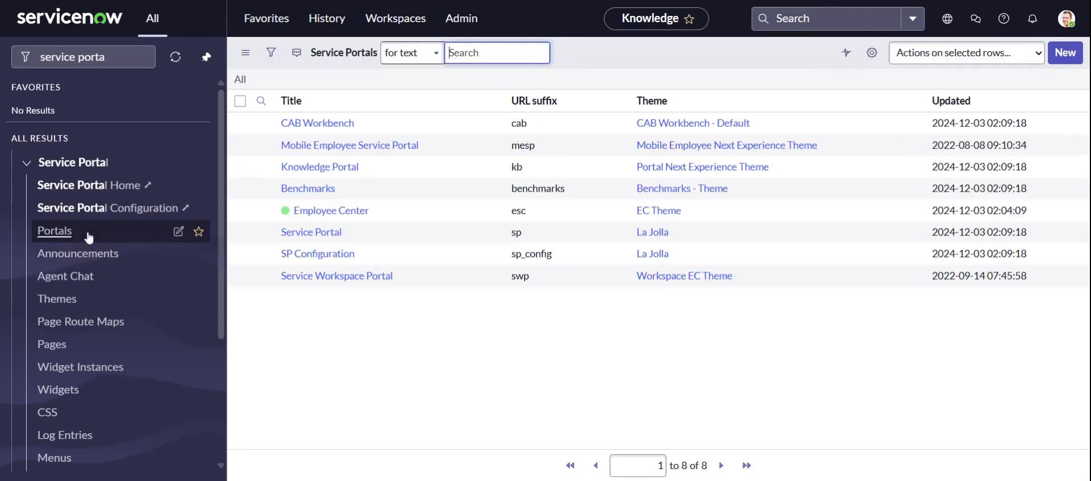
- Open the Service Portal record with URL suffix sp and start editing its related knowledge bases
click(311, 231)
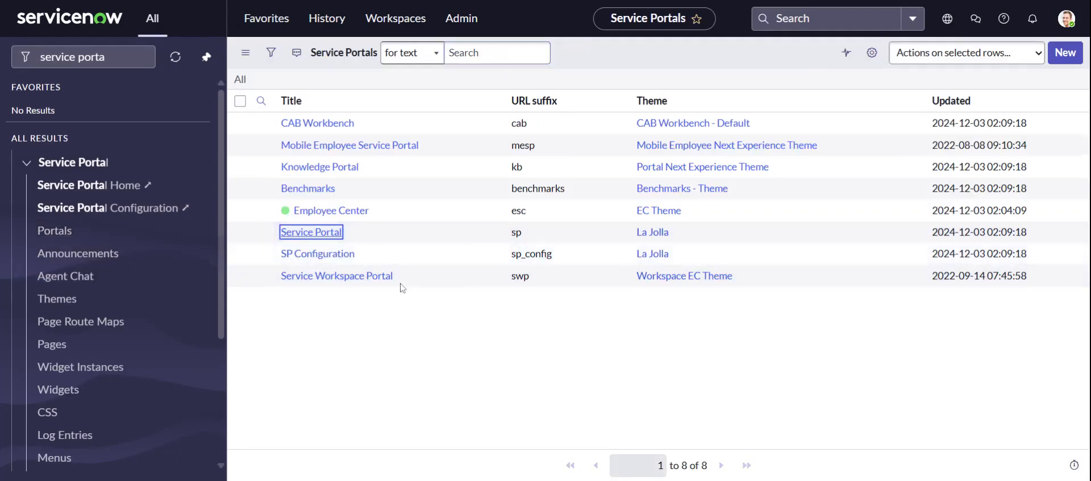
click(297, 234)
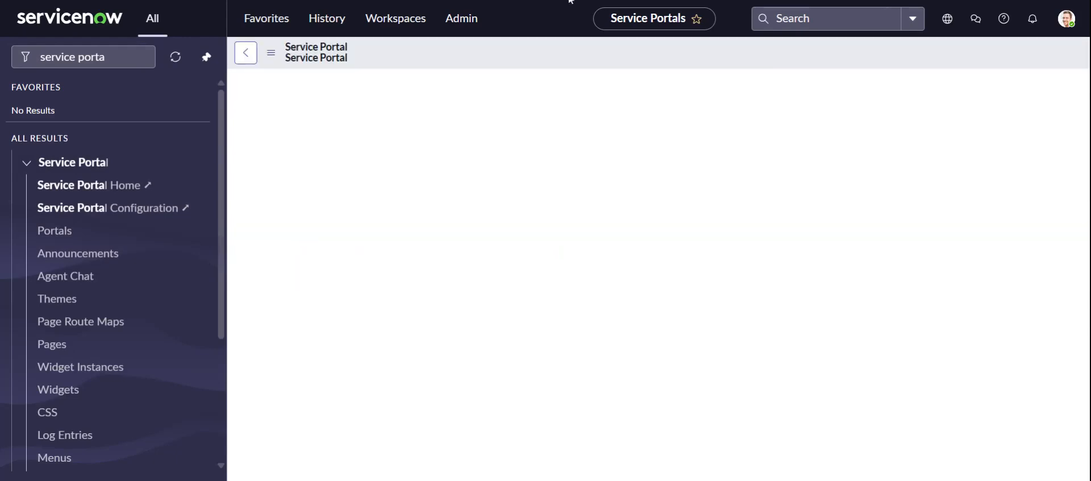
scroll(679, 253, down, 10)
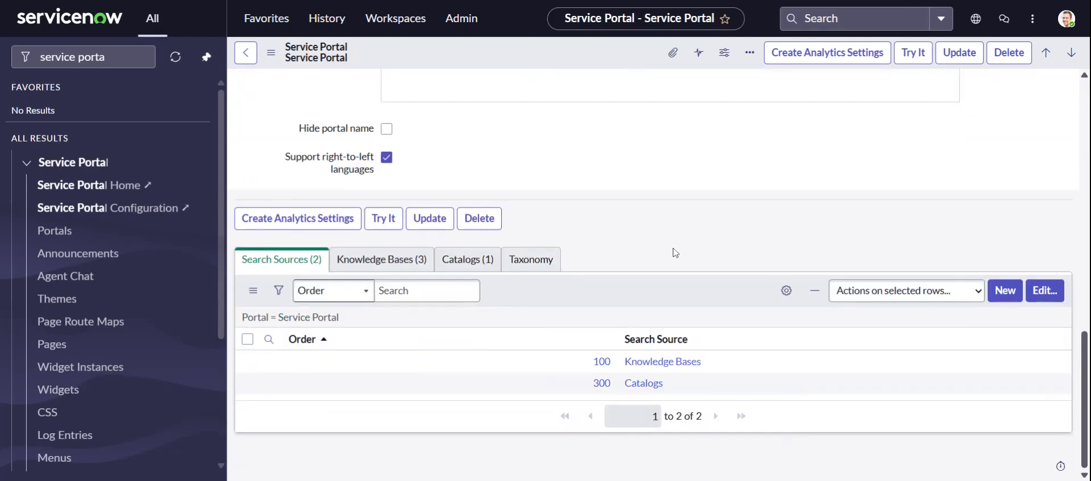
click(358, 258)
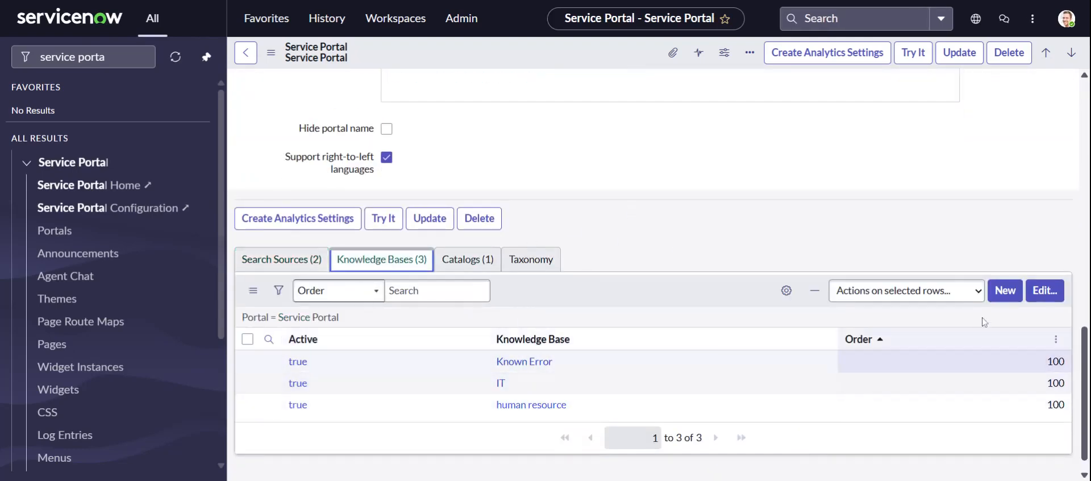
click(1043, 290)
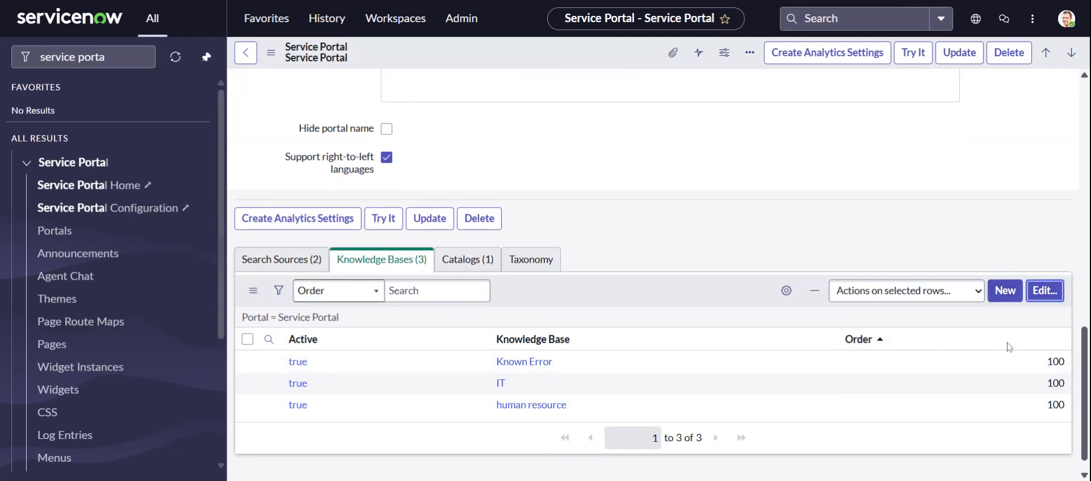